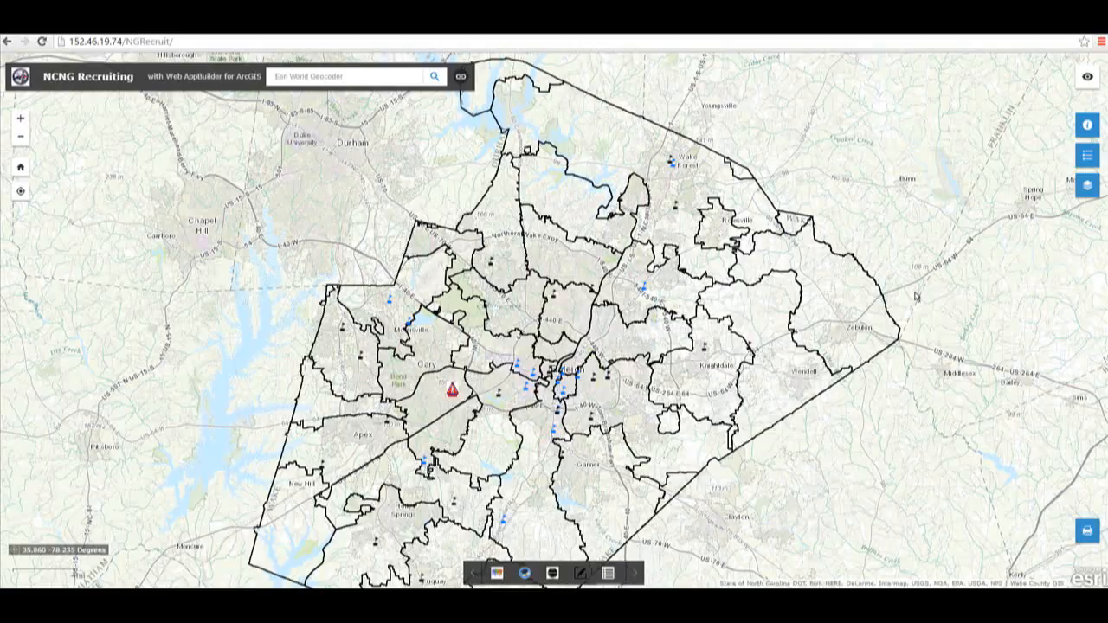
Step: Open and read the About panel describing the recruiting web application
{"action": "left_click", "coordinate": [1089, 127]}
{"action": "left_click_drag", "start_coordinate": [1095, 200], "coordinate": [1097, 230]}
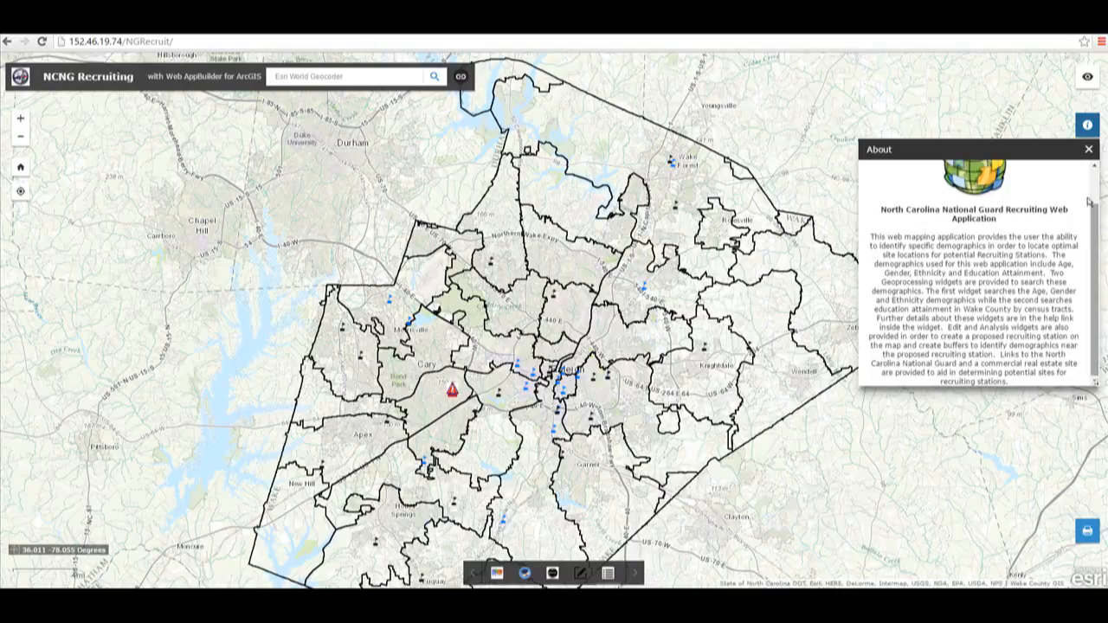
{"action": "left_click", "coordinate": [1089, 152]}
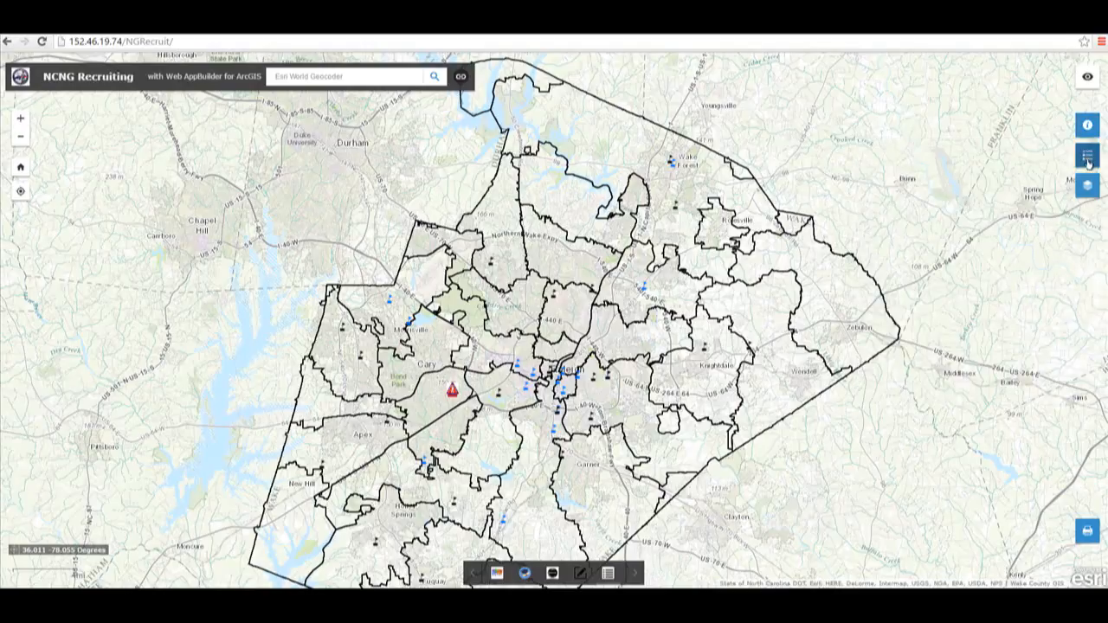
Step: Open and review the map legend of recruiting layers
{"action": "left_click", "coordinate": [1088, 156]}
{"action": "left_click_drag", "start_coordinate": [1094, 234], "coordinate": [1095, 213]}
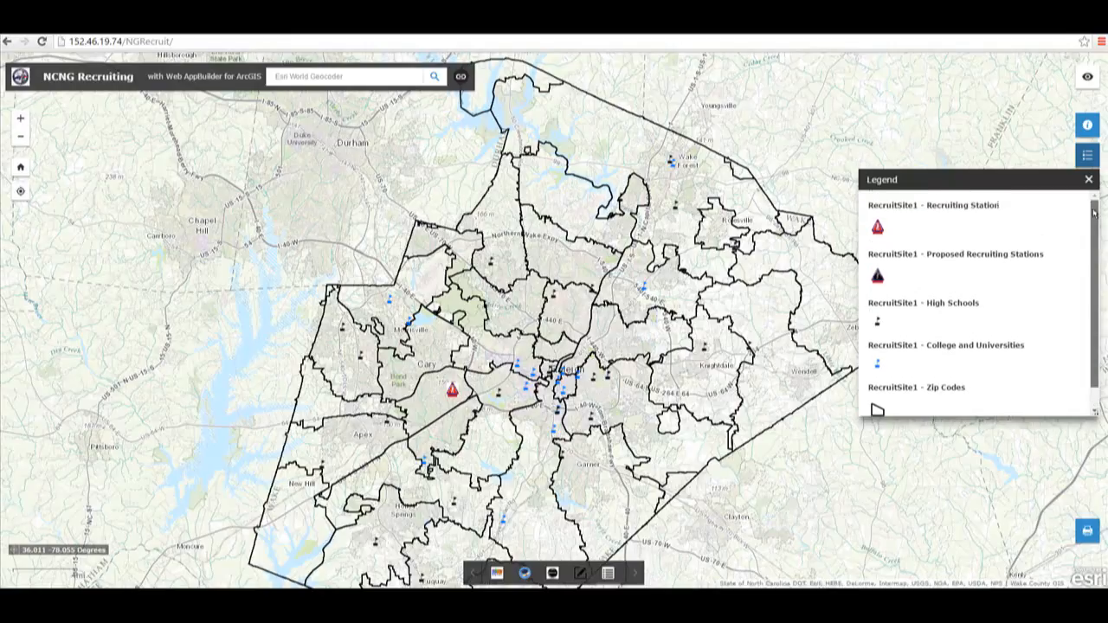
{"action": "left_click", "coordinate": [1089, 179]}
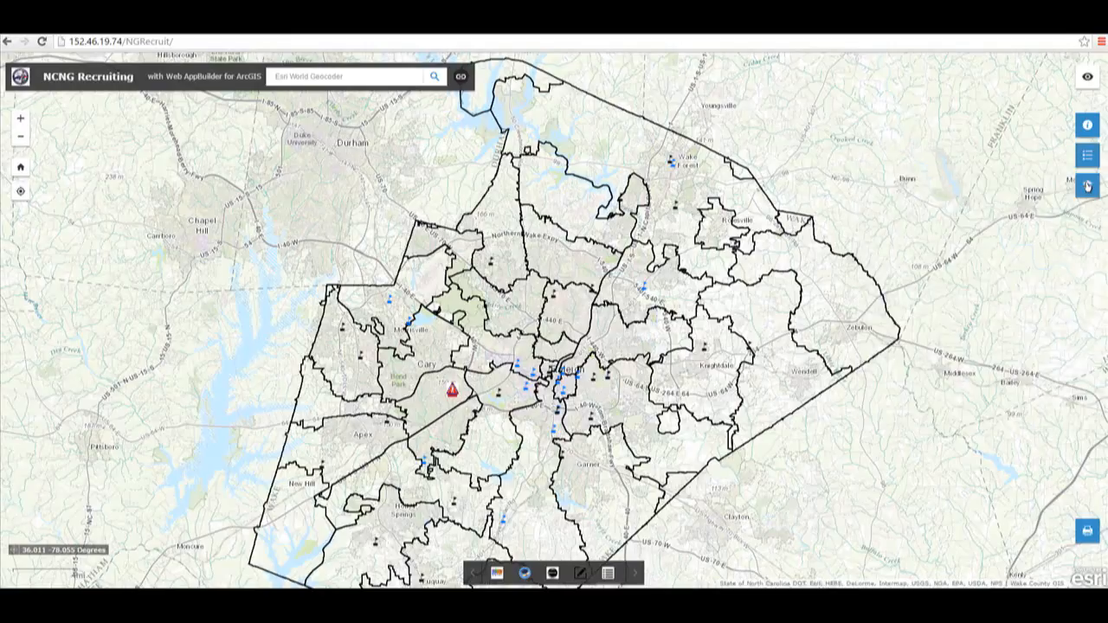
Step: Open and review the list of operational layers
{"action": "left_click", "coordinate": [1089, 187]}
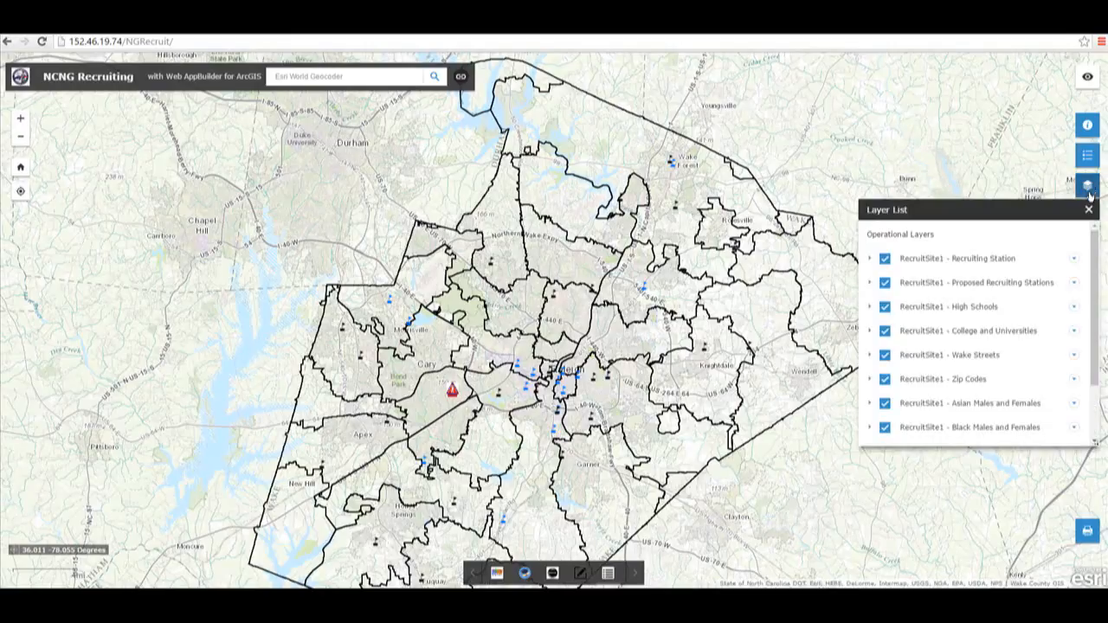
{"action": "mouse_move", "coordinate": [1094, 247]}
{"action": "left_mouse_down"}
{"action": "mouse_move", "coordinate": [1096, 299]}
{"action": "mouse_move", "coordinate": [1093, 234]}
{"action": "left_mouse_up"}
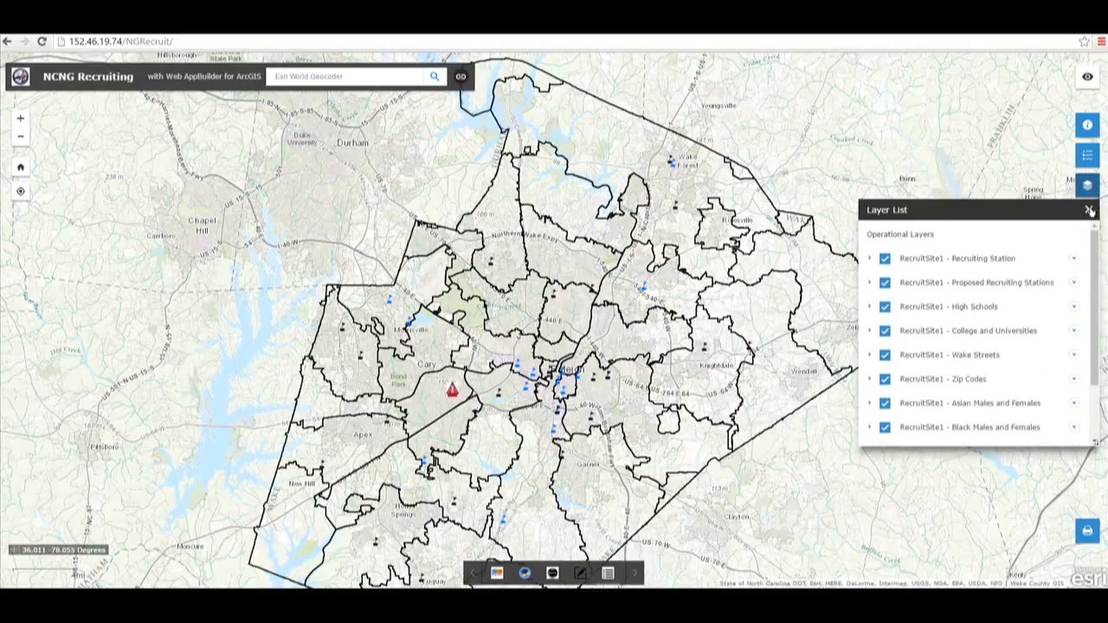
{"action": "left_click", "coordinate": [1090, 211]}
Step: Open the Print widget and examine its layout and format options without printing
{"action": "left_click", "coordinate": [1089, 532]}
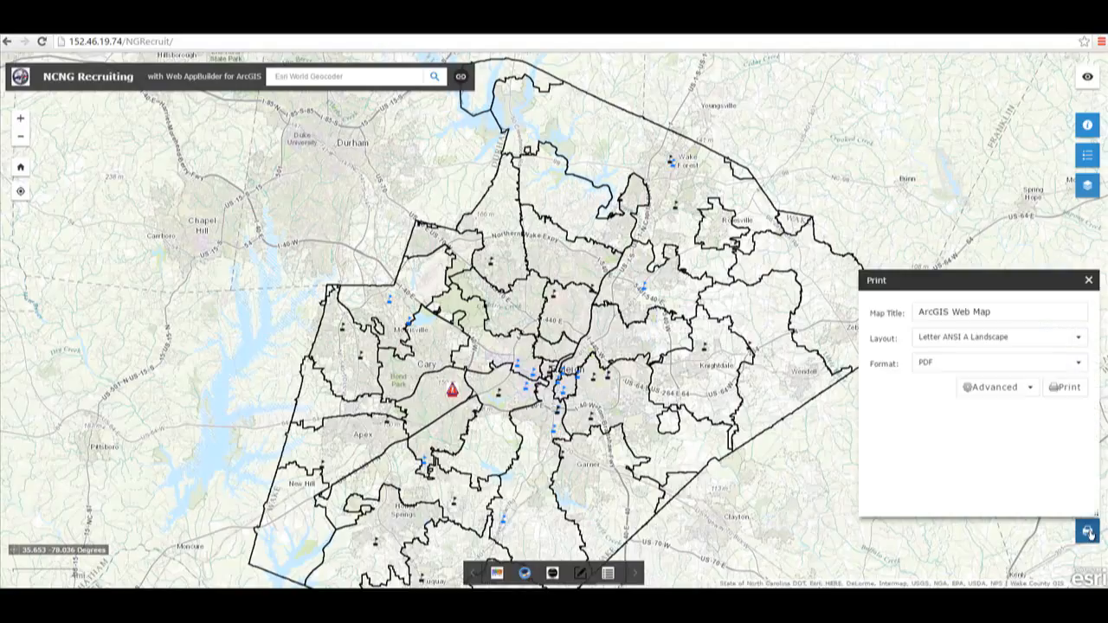
{"action": "left_click", "coordinate": [1002, 317]}
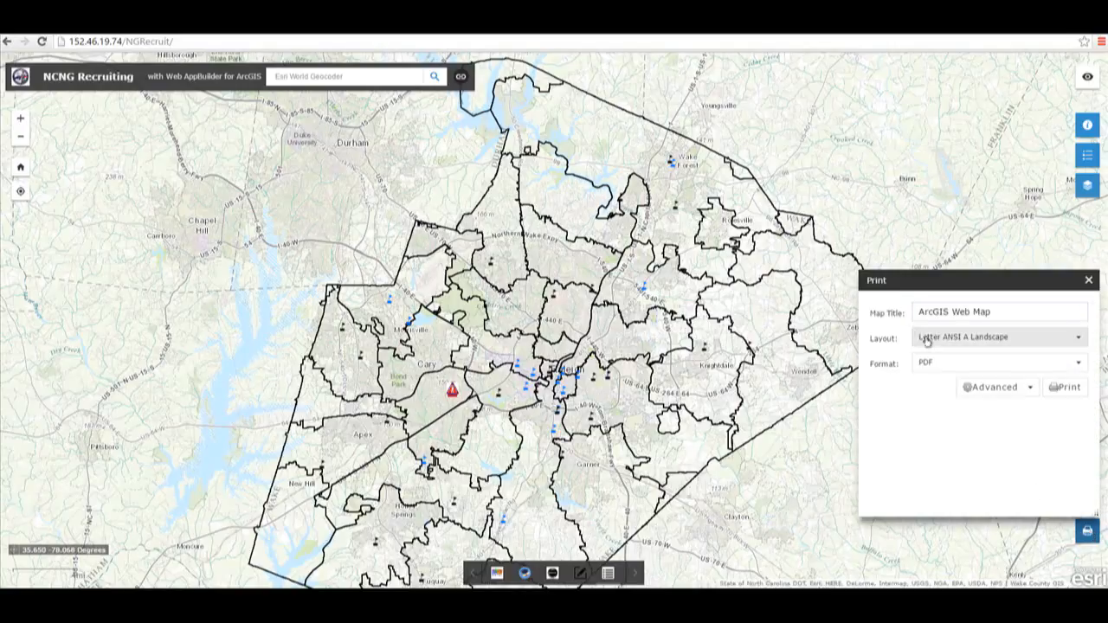
{"action": "left_click", "coordinate": [976, 338]}
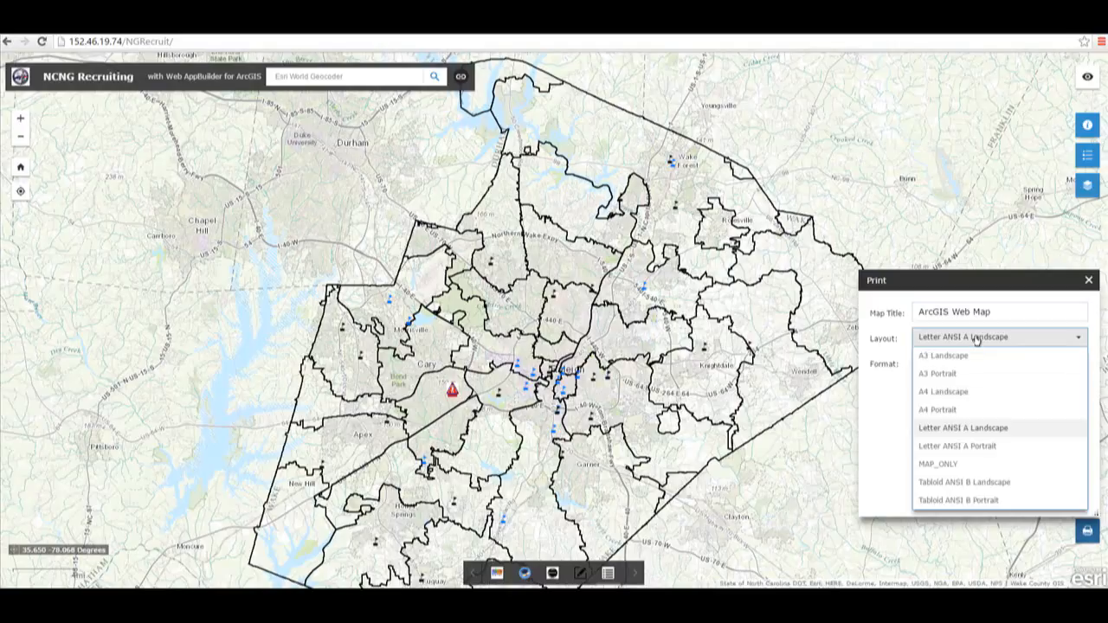
{"action": "left_click", "coordinate": [977, 339]}
{"action": "left_click", "coordinate": [963, 363]}
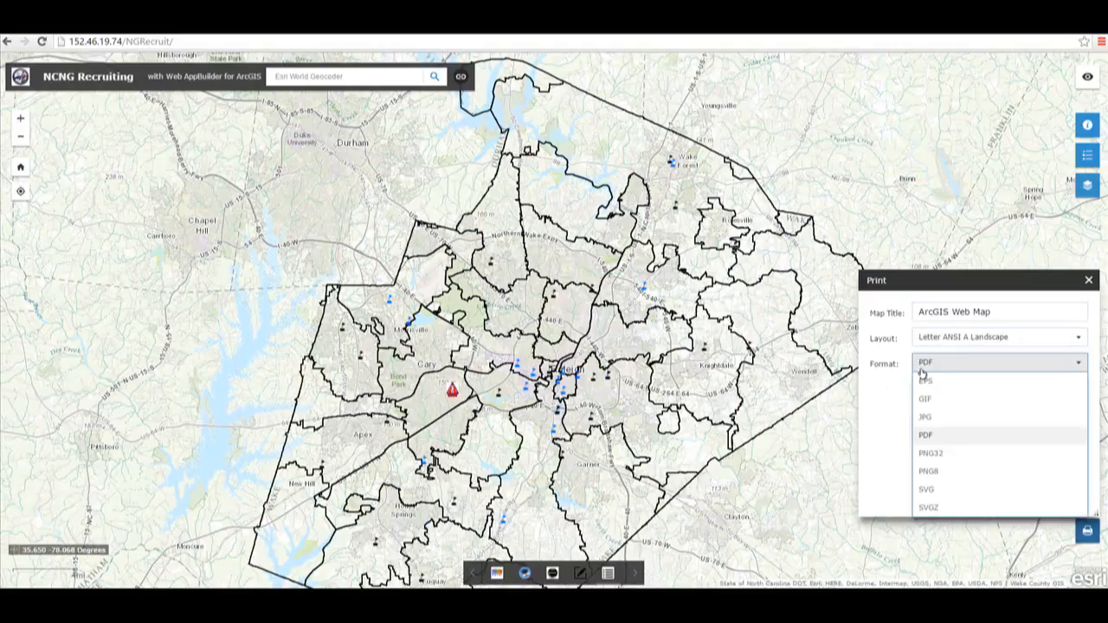
{"action": "left_click", "coordinate": [871, 409]}
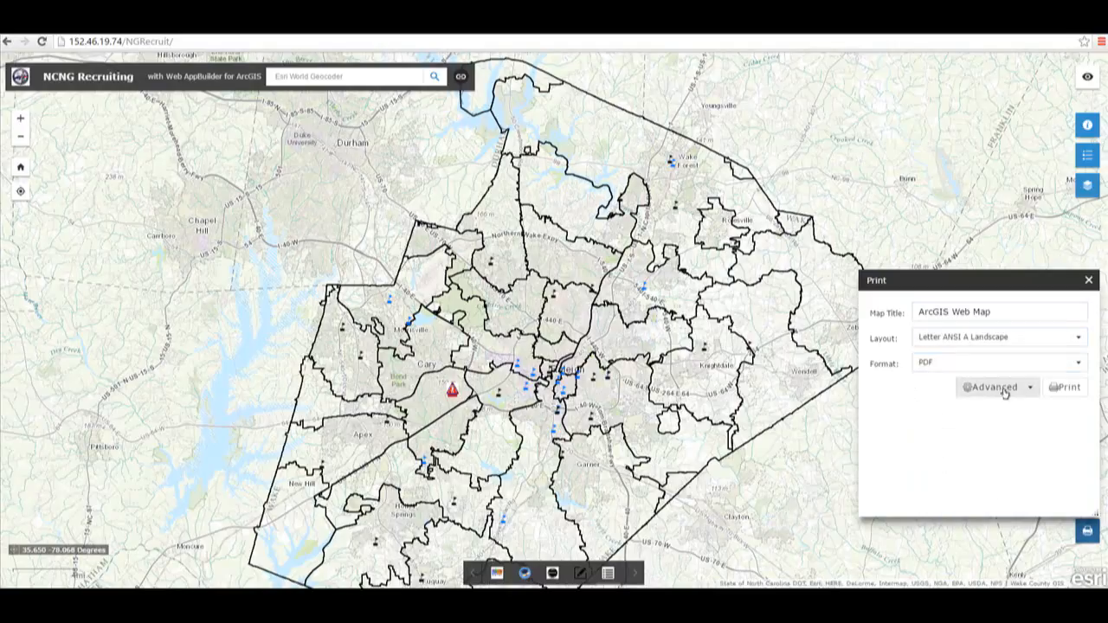
{"action": "left_click", "coordinate": [1089, 281]}
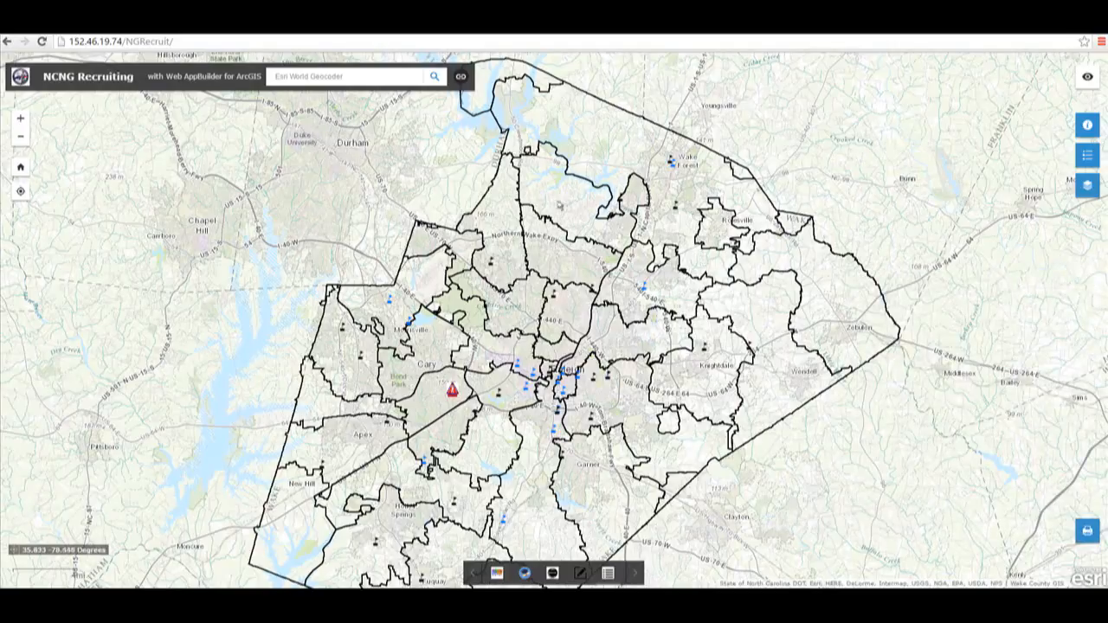
Step: Open the LoopNet Commercial Real Estate link and search for Office properties For Lease in 27606 (Raleigh, NC)
{"action": "left_click", "coordinate": [461, 78]}
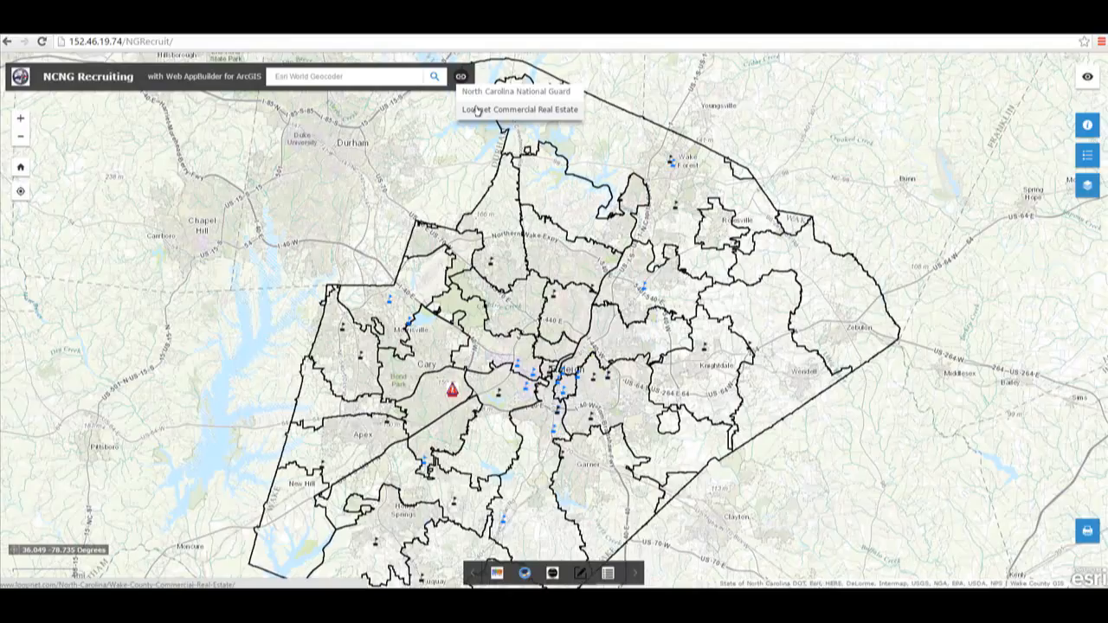
{"action": "left_click", "coordinate": [477, 110]}
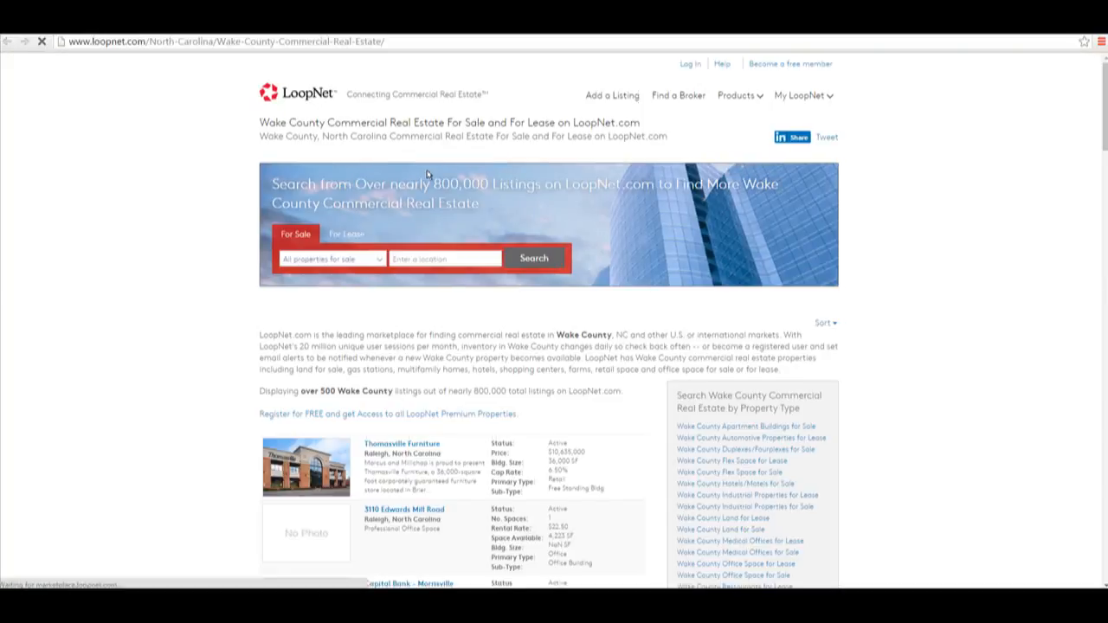
{"action": "left_click", "coordinate": [379, 263]}
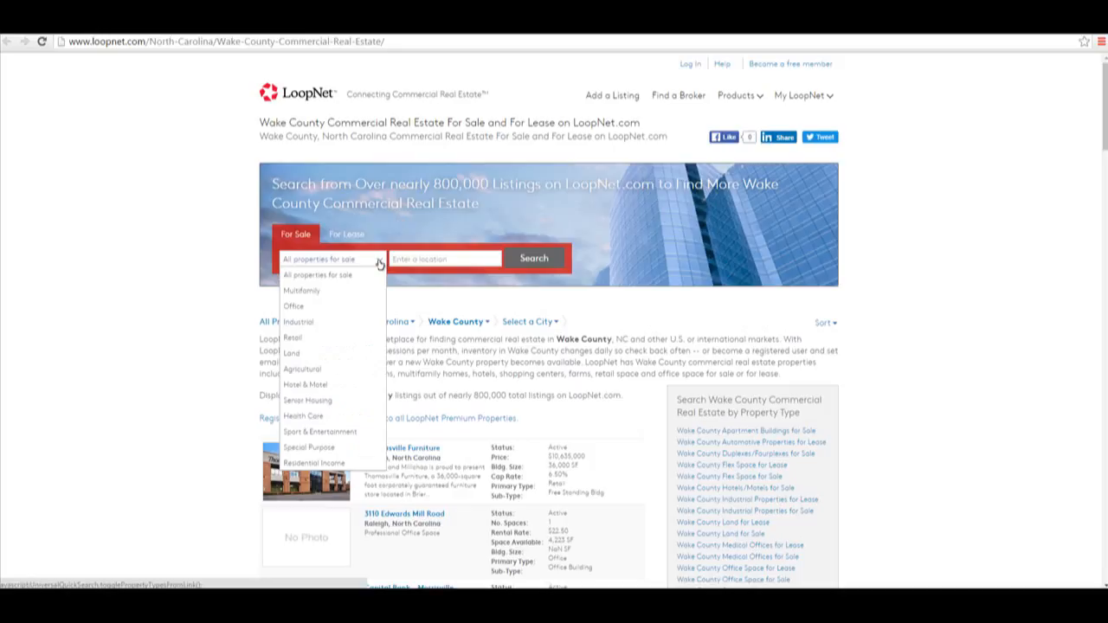
{"action": "left_click", "coordinate": [294, 309]}
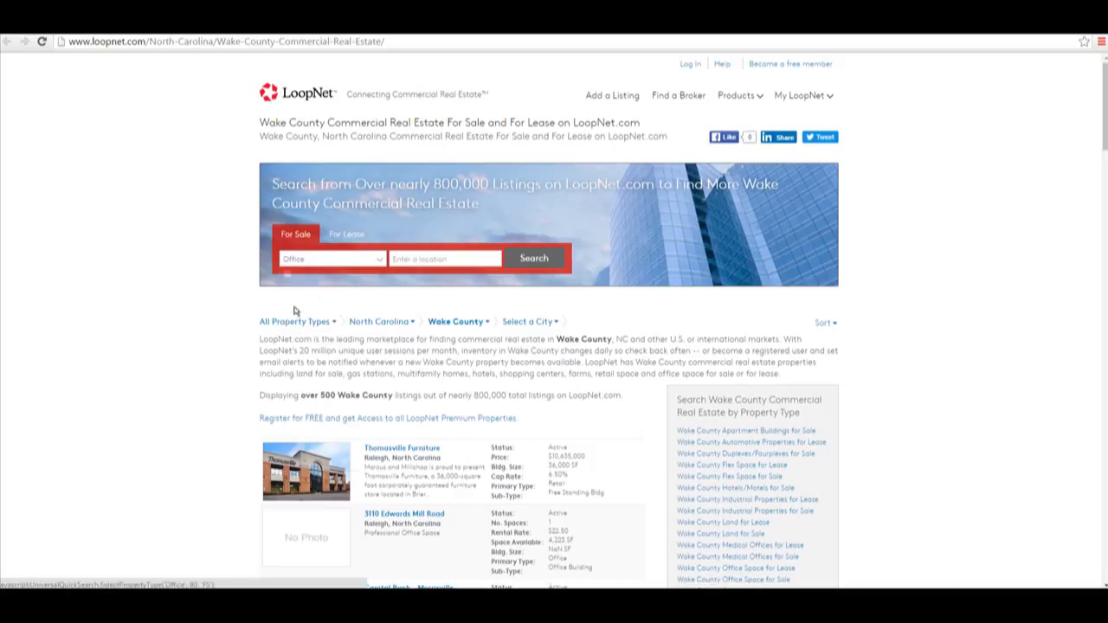
{"action": "left_click", "coordinate": [362, 241]}
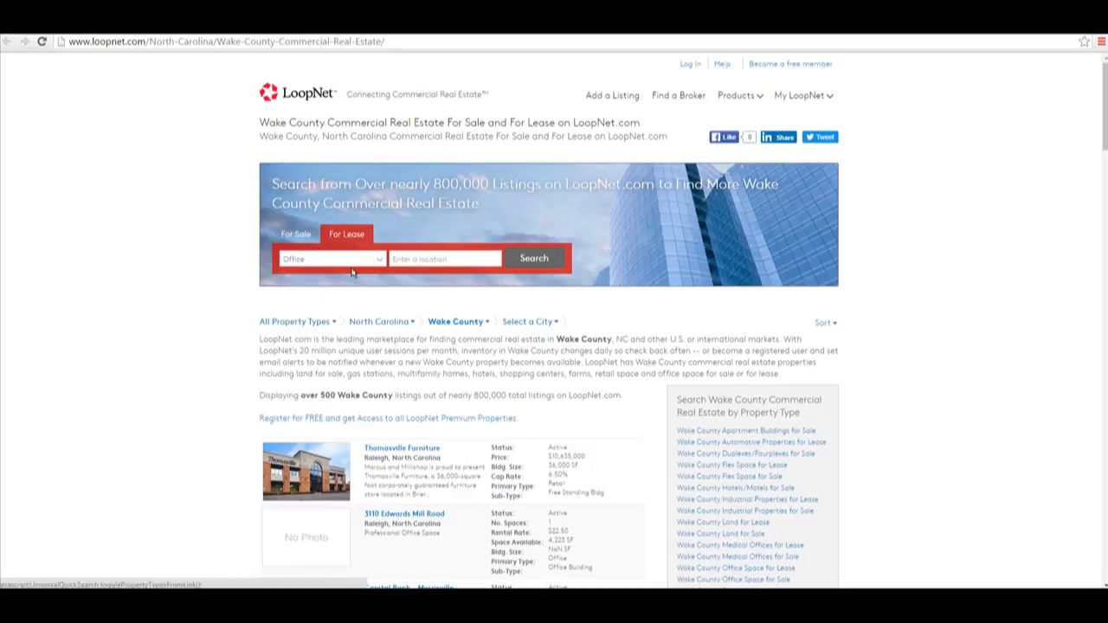
{"action": "left_click", "coordinate": [454, 258]}
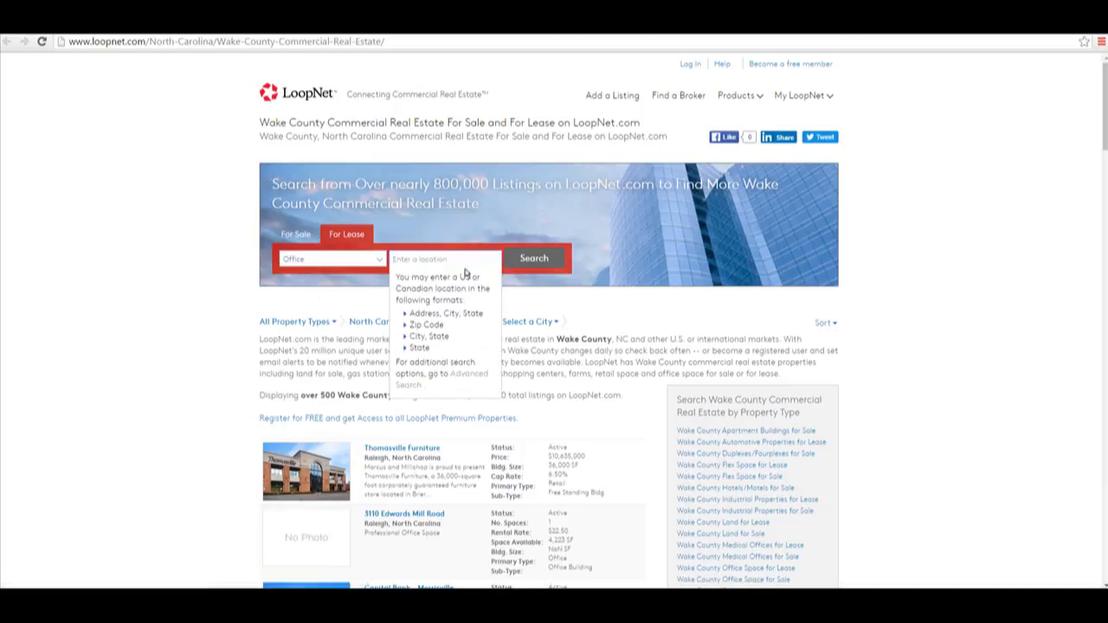
{"action": "type", "text": "27606"}
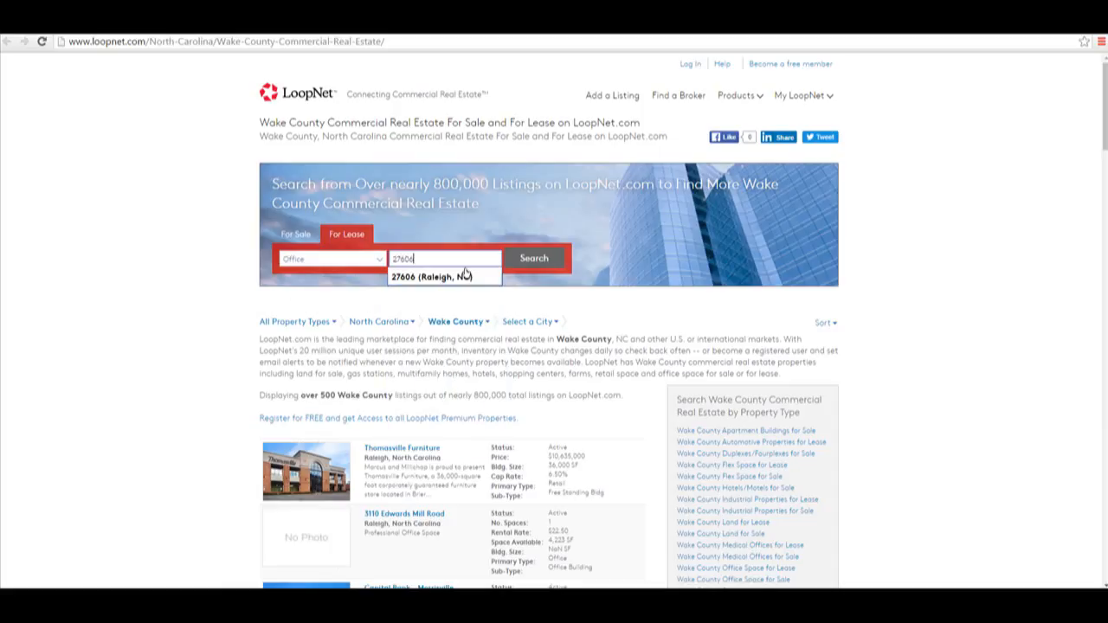
{"action": "left_click", "coordinate": [465, 276]}
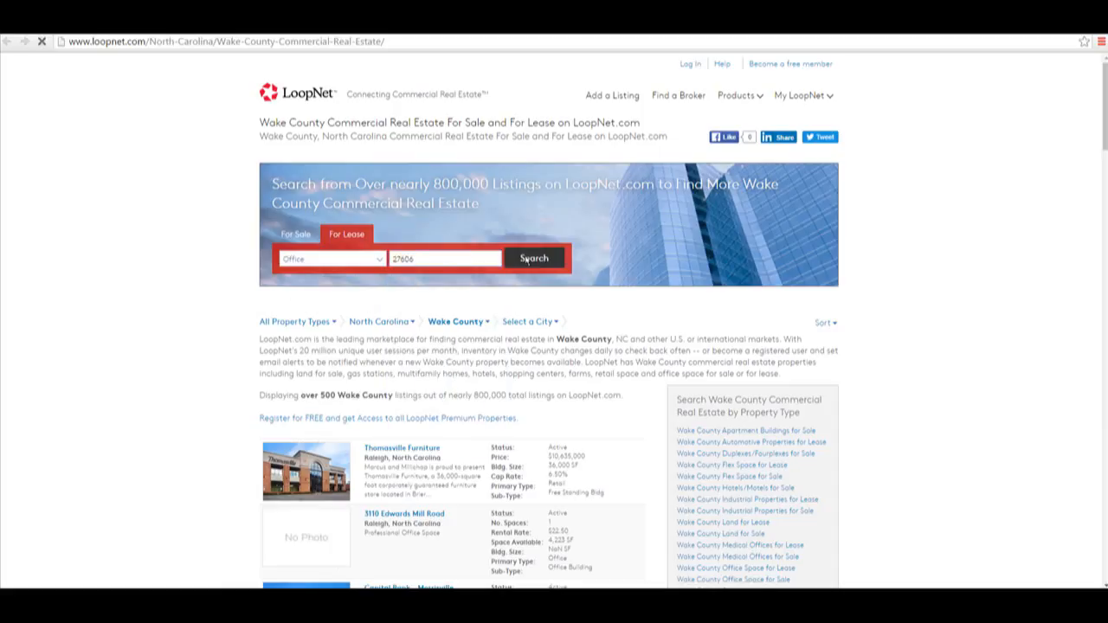
{"action": "left_click", "coordinate": [526, 261]}
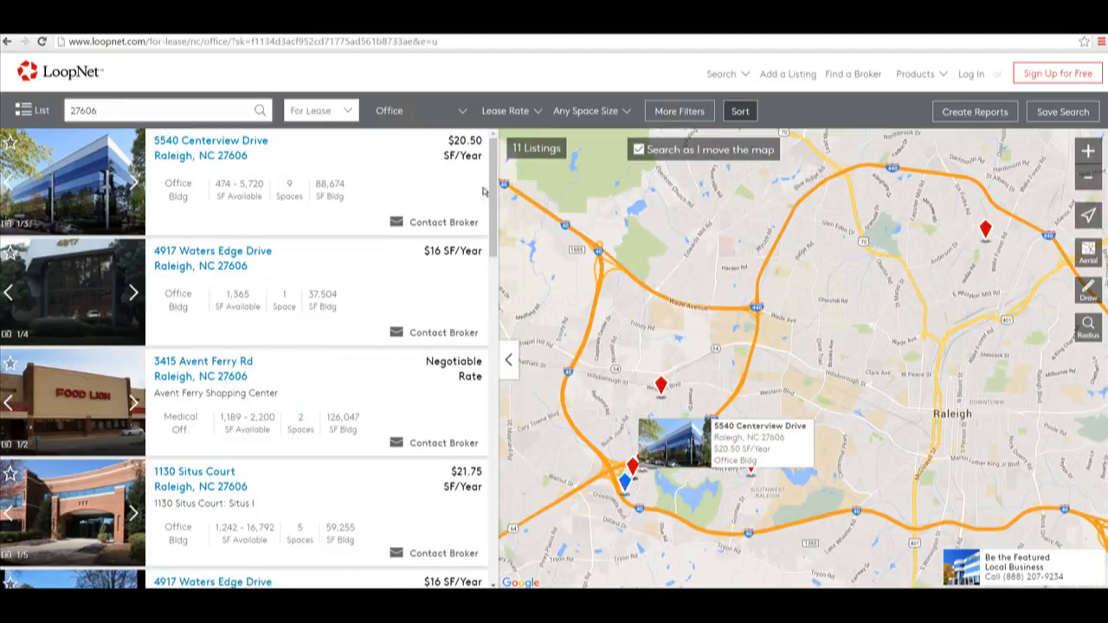
{"action": "scroll", "coordinate": [492, 222], "scroll_direction": "down", "scroll_amount": 2}
{"action": "left_click_drag", "start_coordinate": [492, 222], "coordinate": [487, 390]}
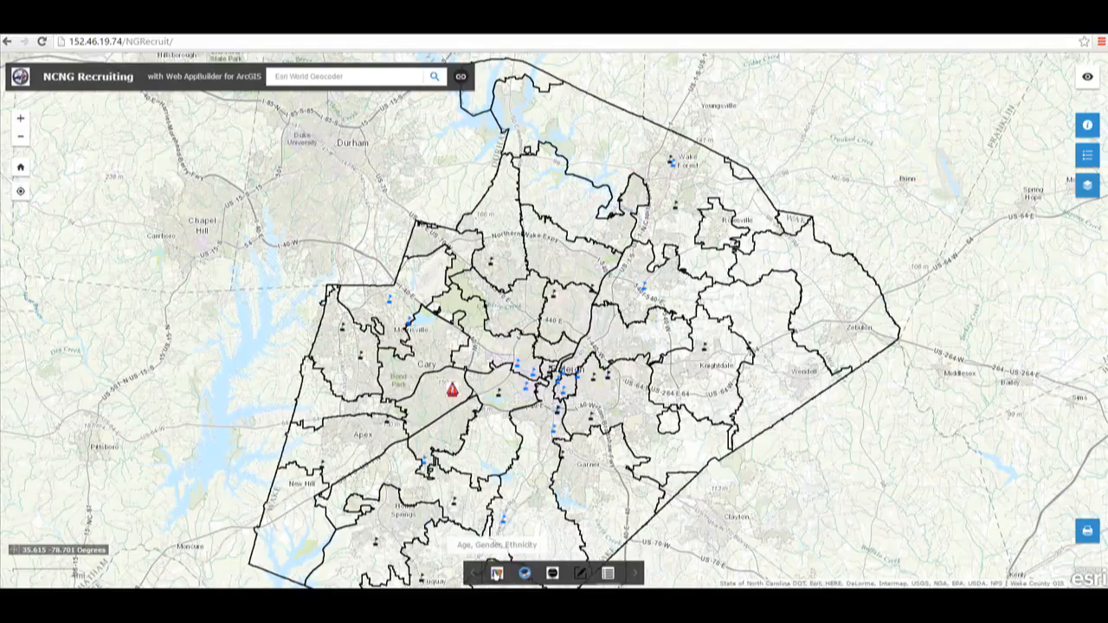
Step: Open the Age, Gender, Ethnicity widget and choose White Males and Females as the demographic
{"action": "left_click", "coordinate": [496, 573]}
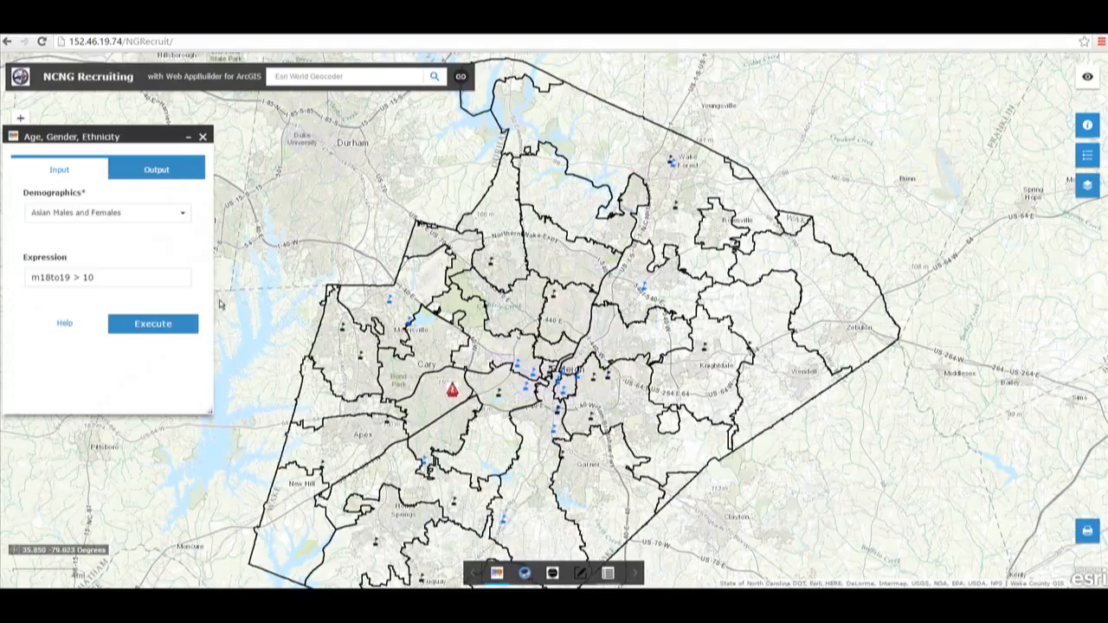
{"action": "left_click", "coordinate": [179, 216]}
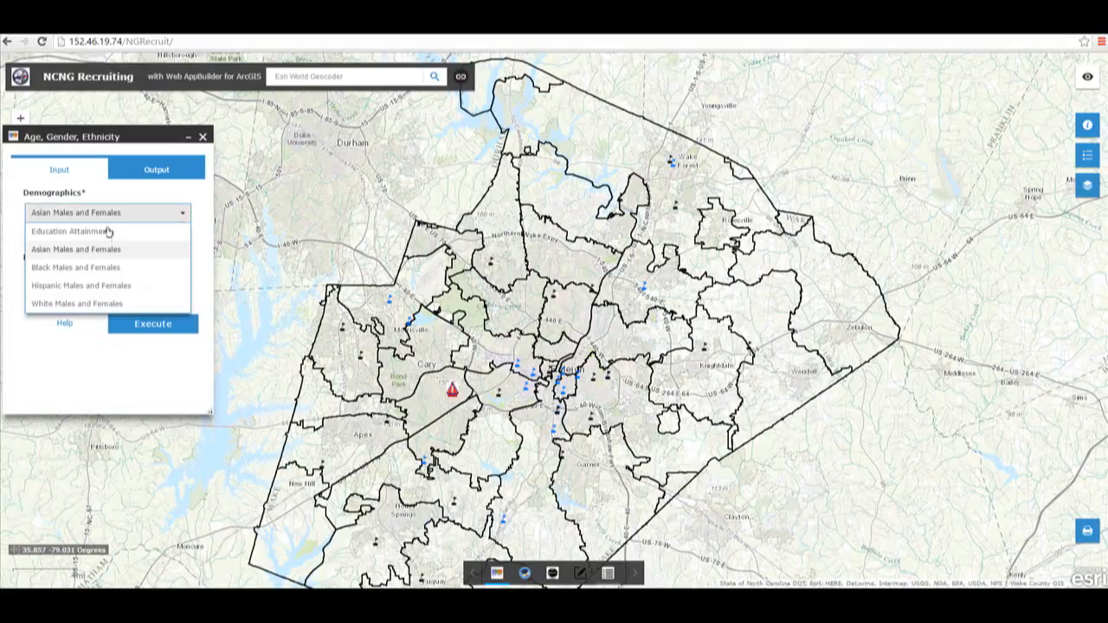
{"action": "left_click", "coordinate": [78, 304]}
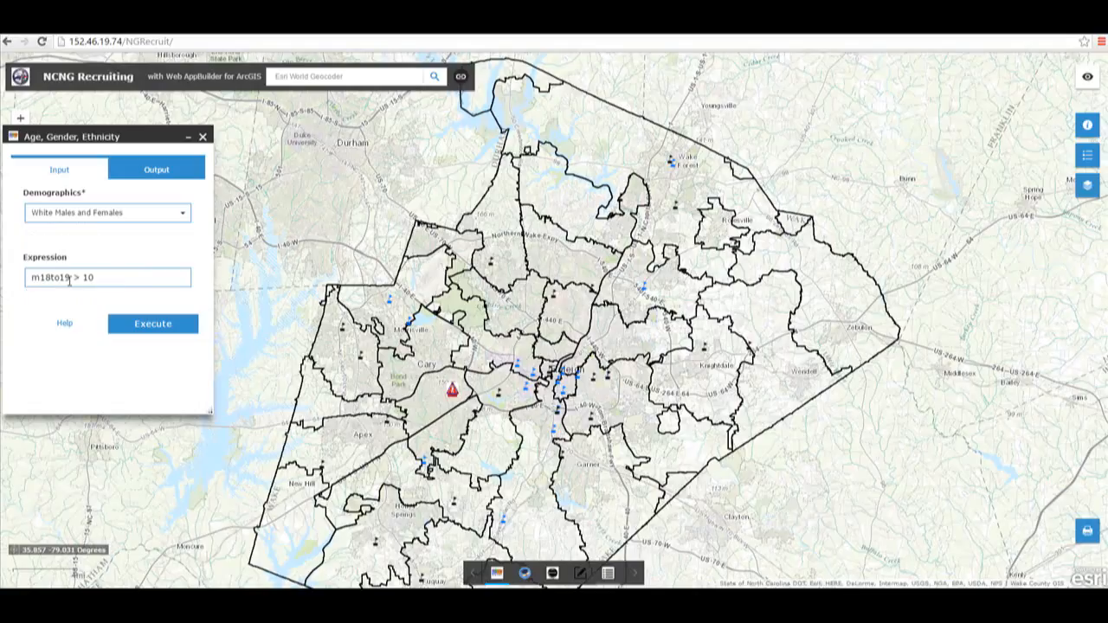
Step: Open the widget's Help page to read the expression syntax, then return to the map
{"action": "left_click", "coordinate": [65, 324]}
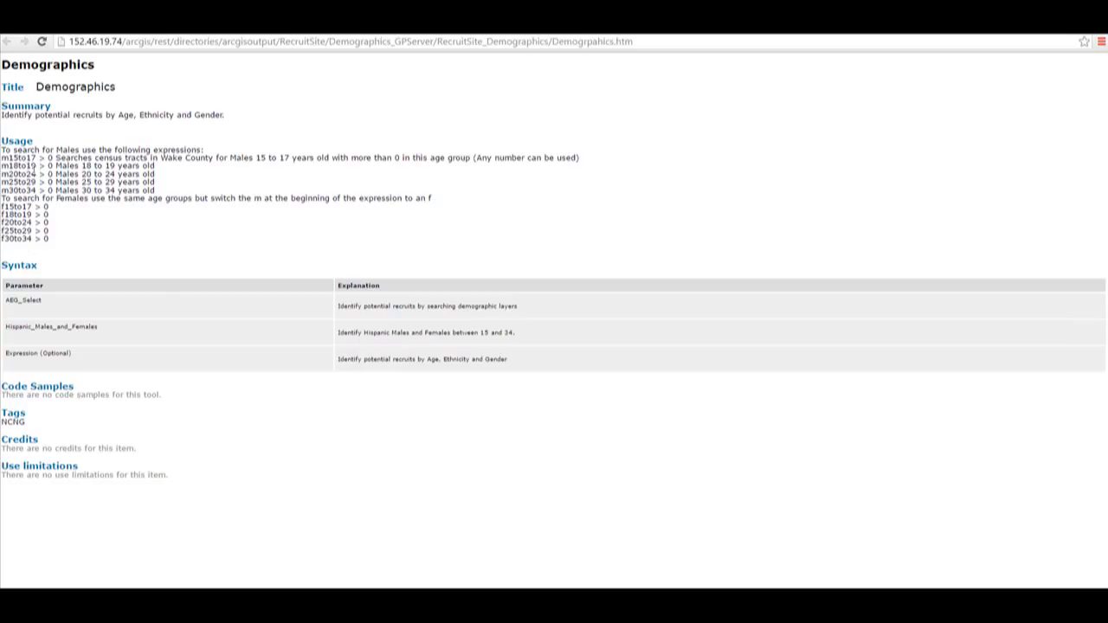
{"action": "left_click_drag", "start_coordinate": [35, 165], "coordinate": [2, 166]}
{"action": "left_click", "coordinate": [177, 27]}
Step: Set the expression to m18to19 > 100 and execute the demographic query
{"action": "left_click", "coordinate": [72, 278]}
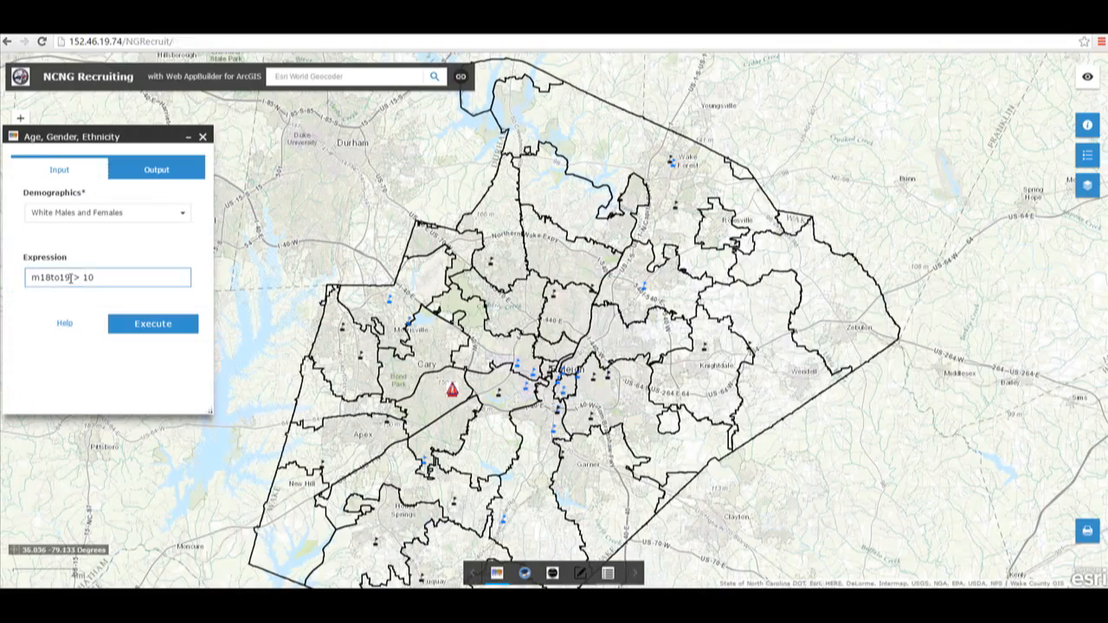
{"action": "double_click", "coordinate": [43, 277]}
{"action": "left_click", "coordinate": [54, 297]}
{"action": "type", "text": "> 100"}
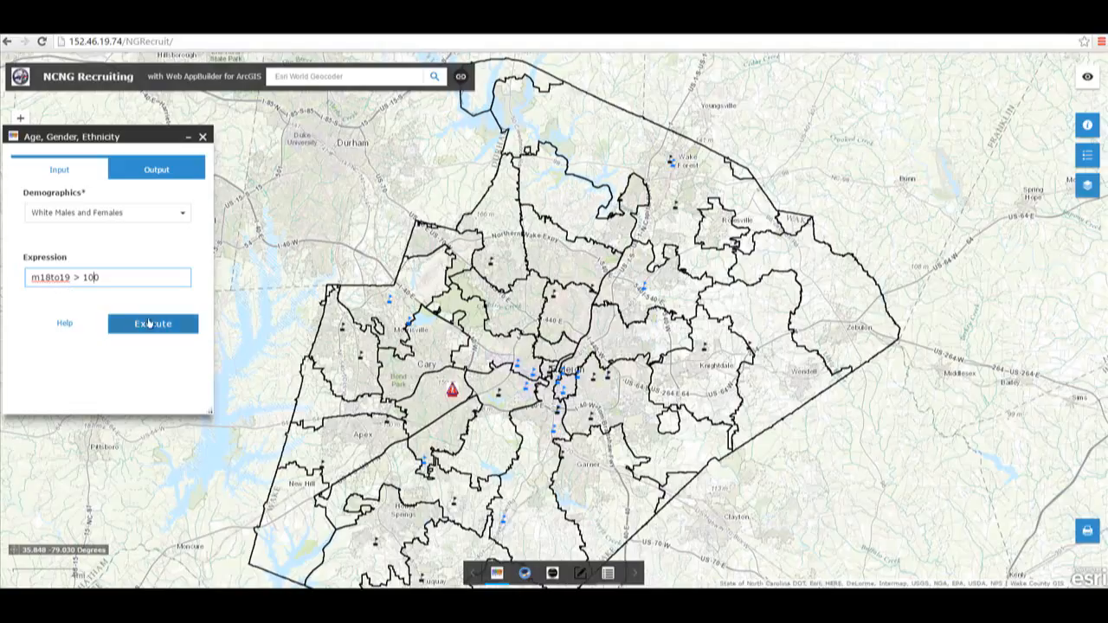
{"action": "left_click", "coordinate": [154, 324]}
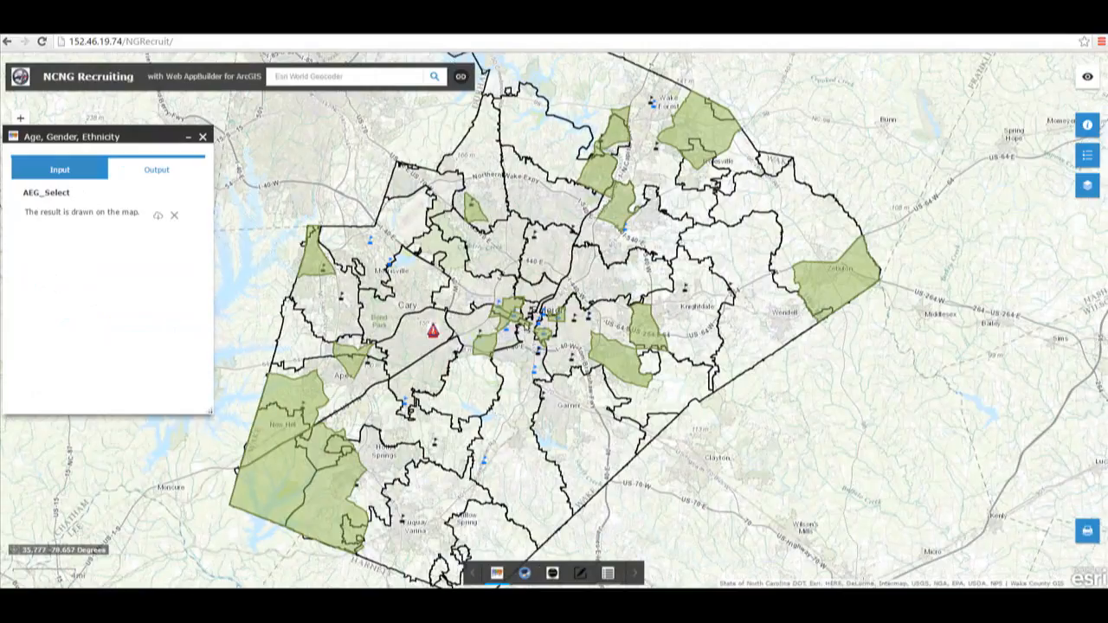
Step: Inspect a highlighted tract's attributes, then clear the query result and close the widget
{"action": "left_click", "coordinate": [525, 328]}
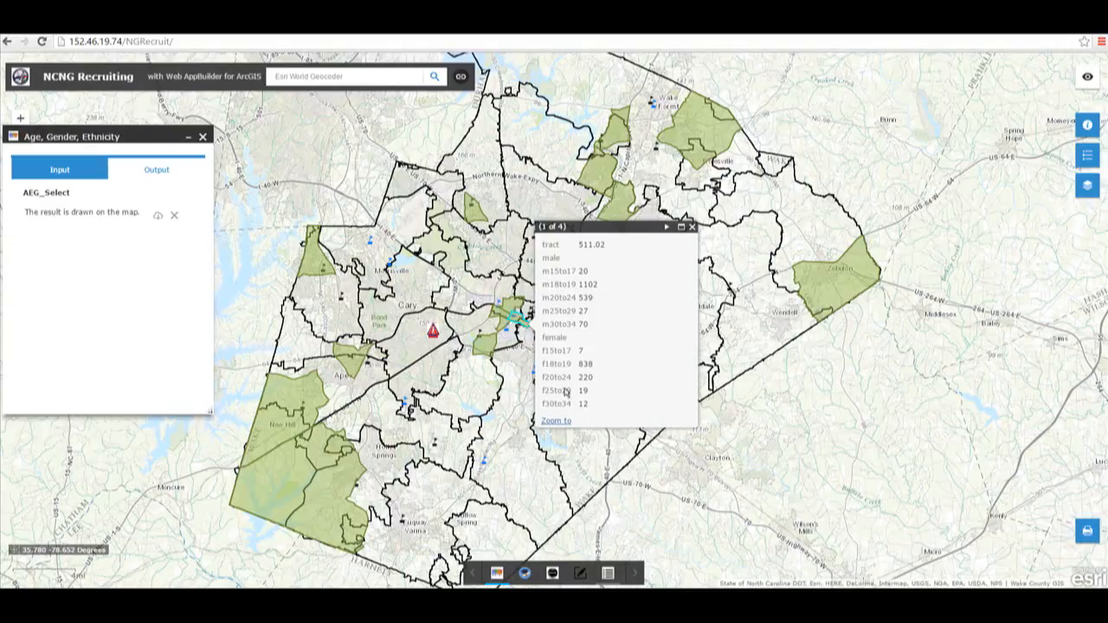
{"action": "left_click", "coordinate": [691, 227]}
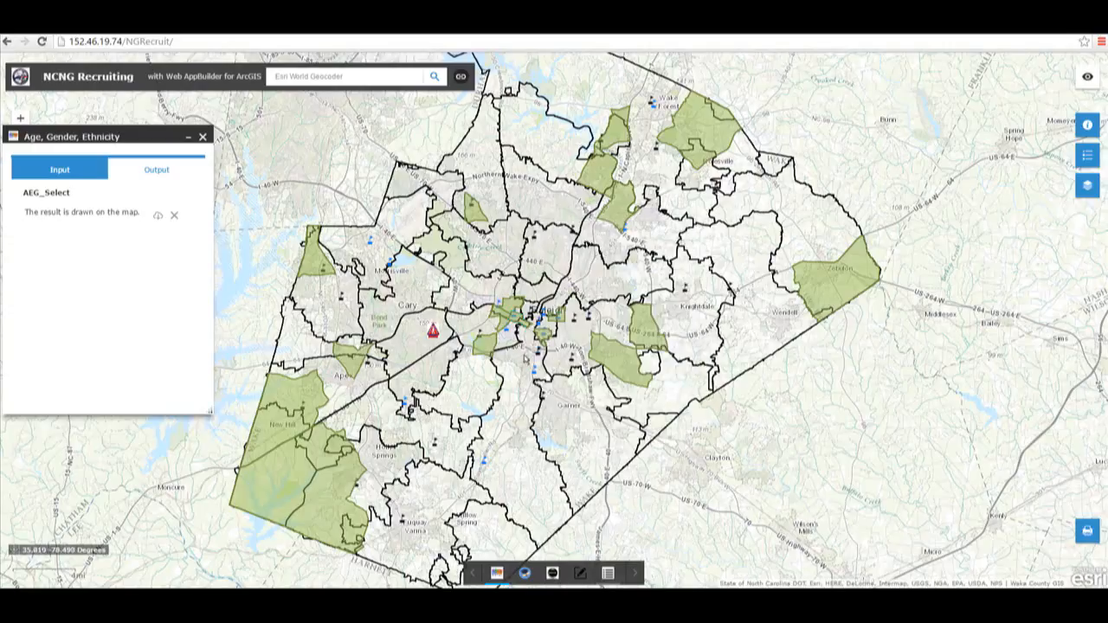
{"action": "left_click", "coordinate": [174, 215]}
{"action": "left_click", "coordinate": [57, 170]}
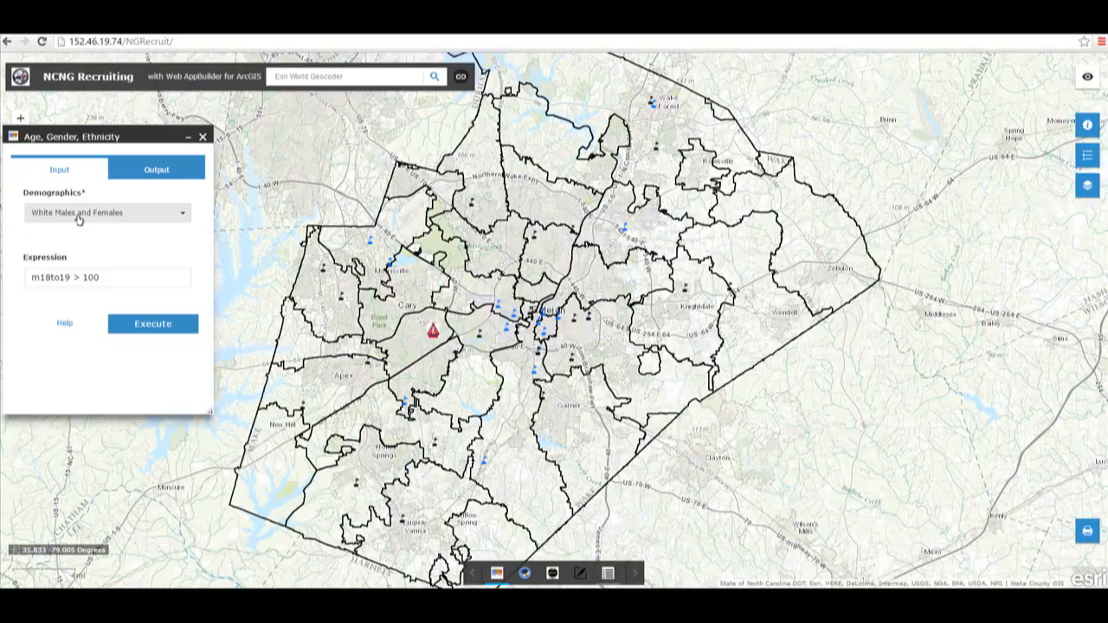
{"action": "left_click", "coordinate": [202, 137]}
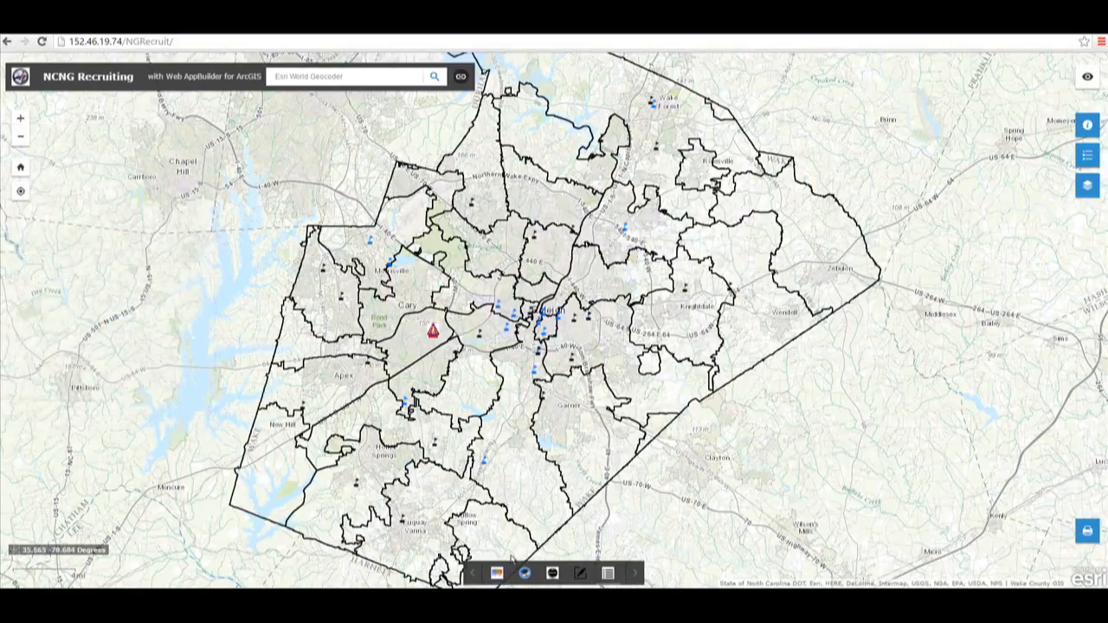
Step: Open the Education Attainment widget and consult its Help page of education expressions, copying the female_somecollege field name
{"action": "left_click", "coordinate": [525, 573]}
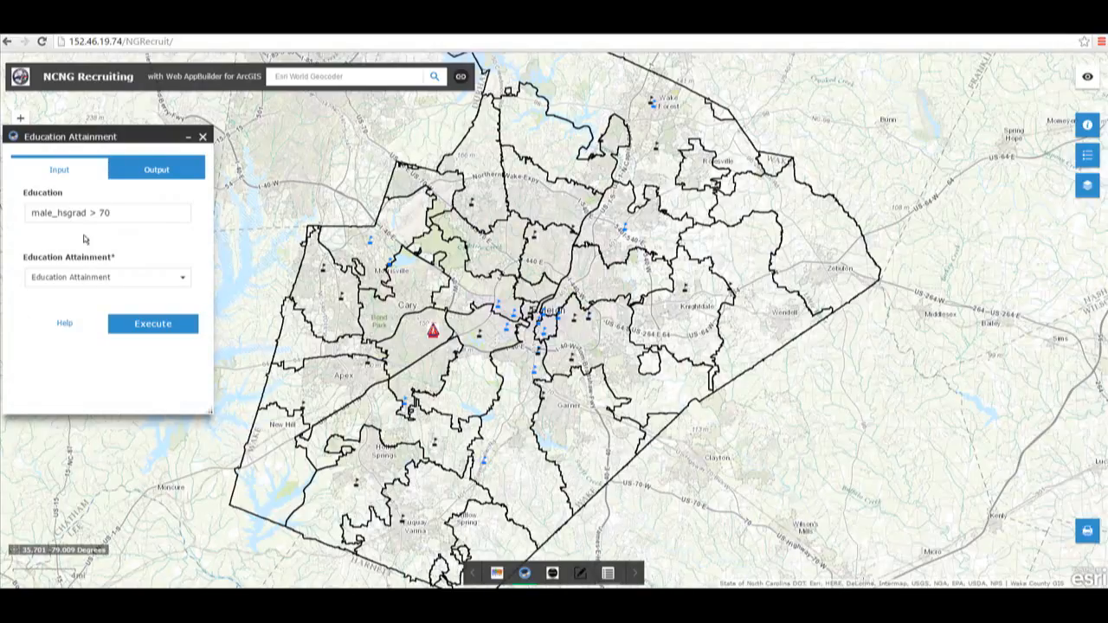
{"action": "left_click", "coordinate": [109, 210]}
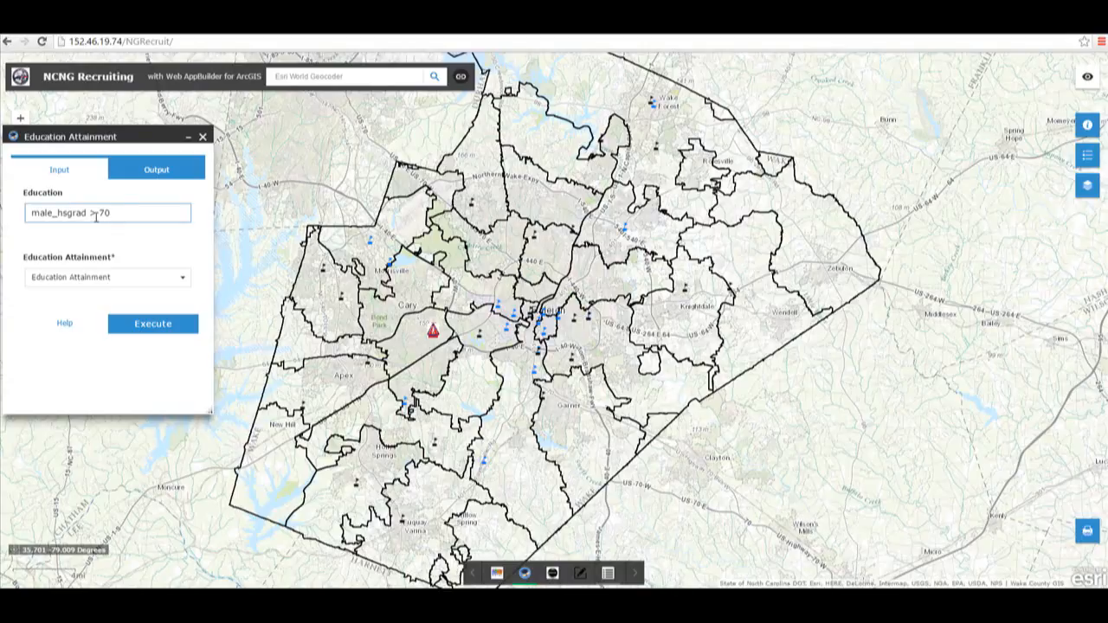
{"action": "left_click", "coordinate": [65, 324]}
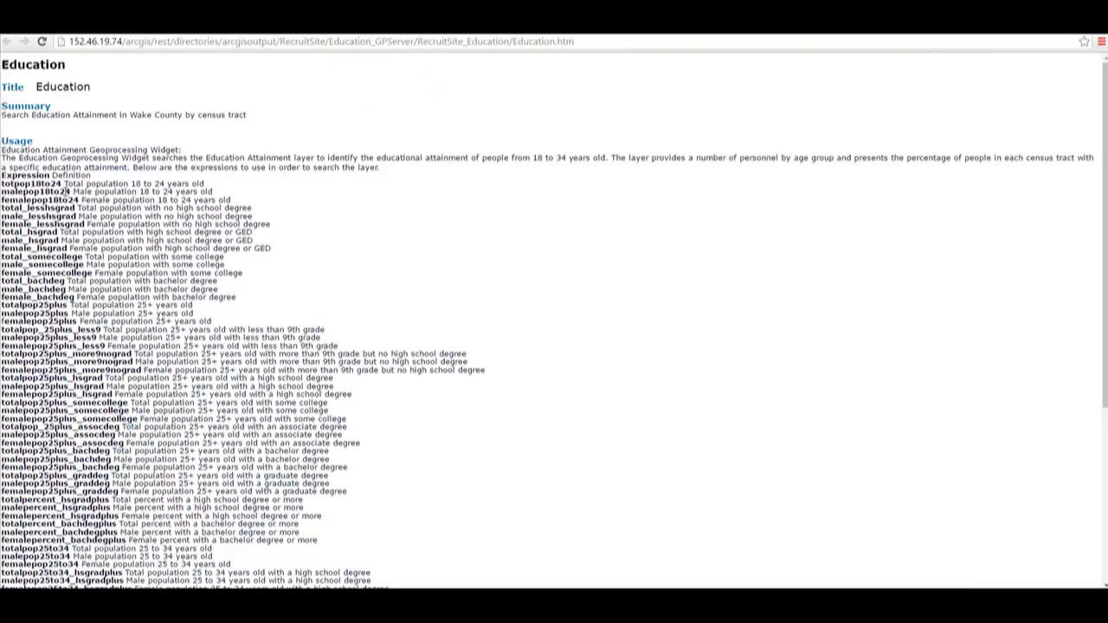
{"action": "scroll", "coordinate": [39, 332], "scroll_direction": "down", "scroll_amount": 10}
{"action": "scroll", "coordinate": [43, 401], "scroll_direction": "up", "scroll_amount": 10}
{"action": "left_click_drag", "start_coordinate": [93, 273], "coordinate": [1, 274]}
{"action": "key", "text": "ctrl+c"}
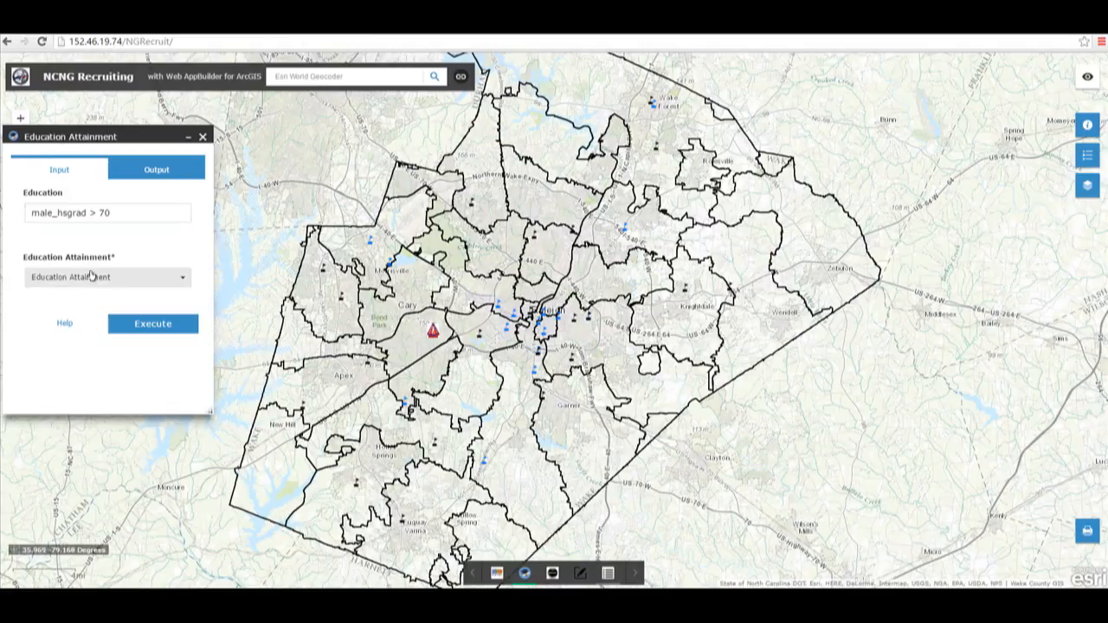
Step: Set the education expression to female_somecollege > 40 and execute the education query
{"action": "left_click_drag", "start_coordinate": [89, 214], "coordinate": [22, 216]}
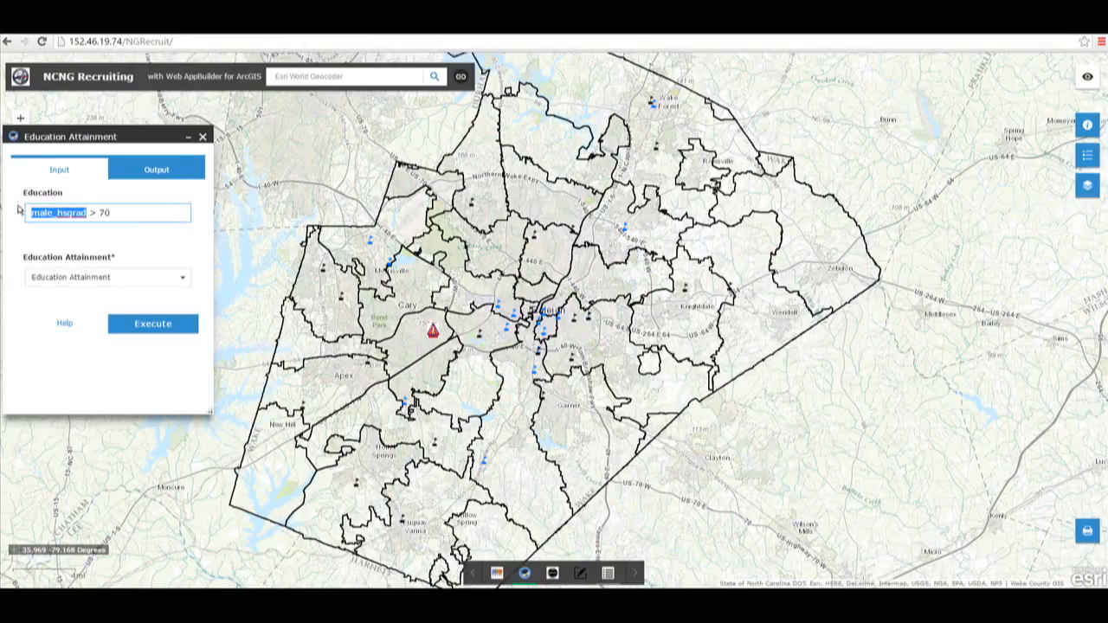
{"action": "key", "text": "ctrl+v"}
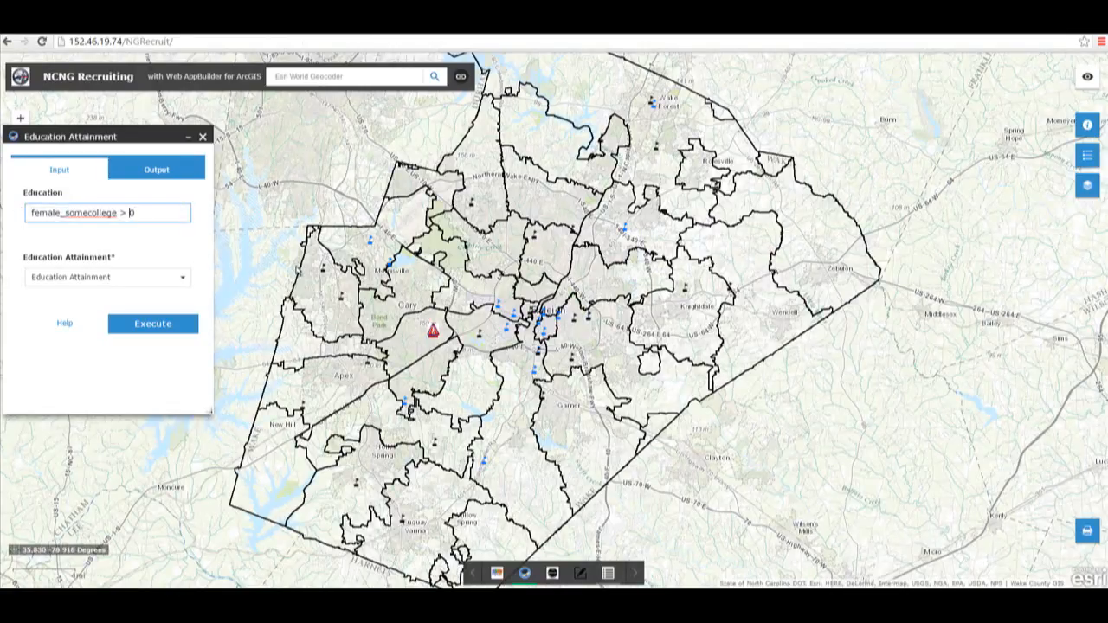
{"action": "type", "text": "4"}
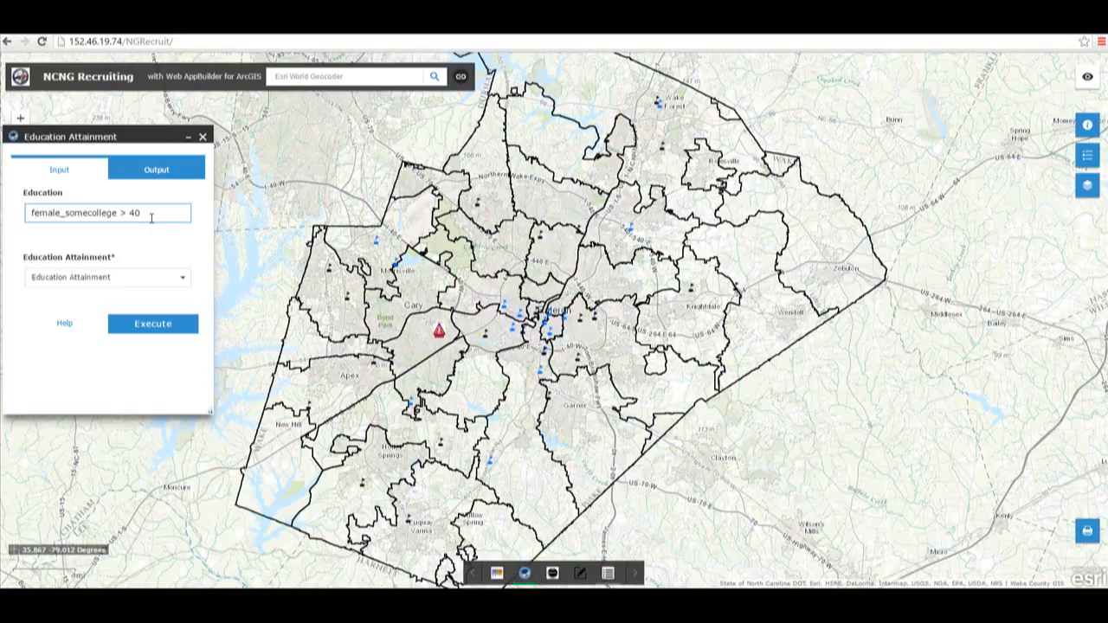
{"action": "left_click", "coordinate": [153, 324]}
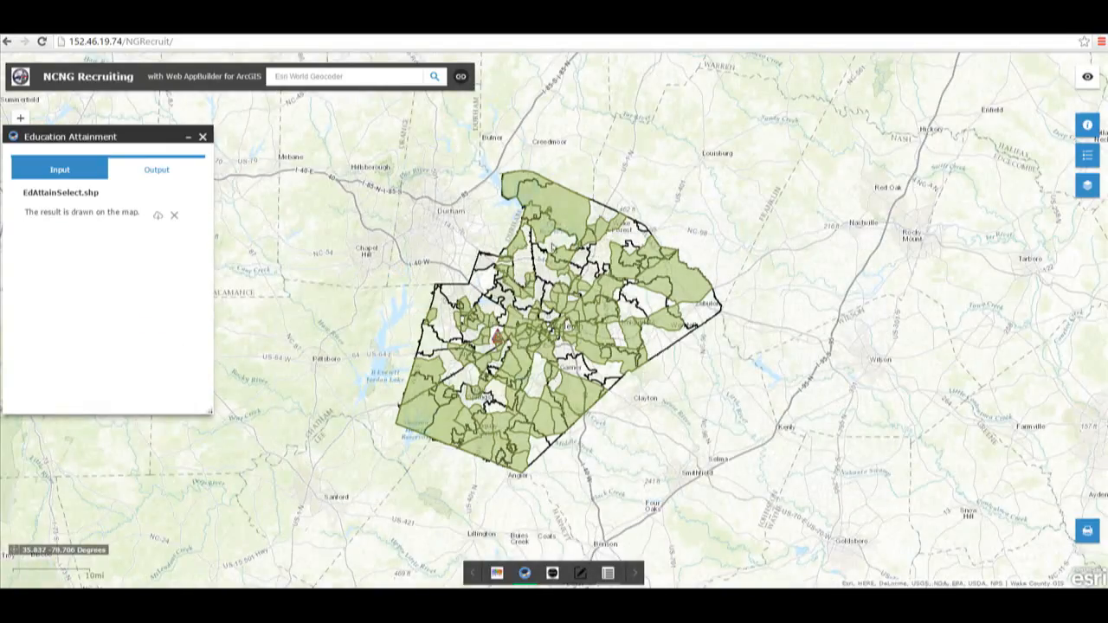
Step: Inspect the attributes of a highlighted tract near Wake Forest, paging through the popup before closing it
{"action": "left_click", "coordinate": [569, 226]}
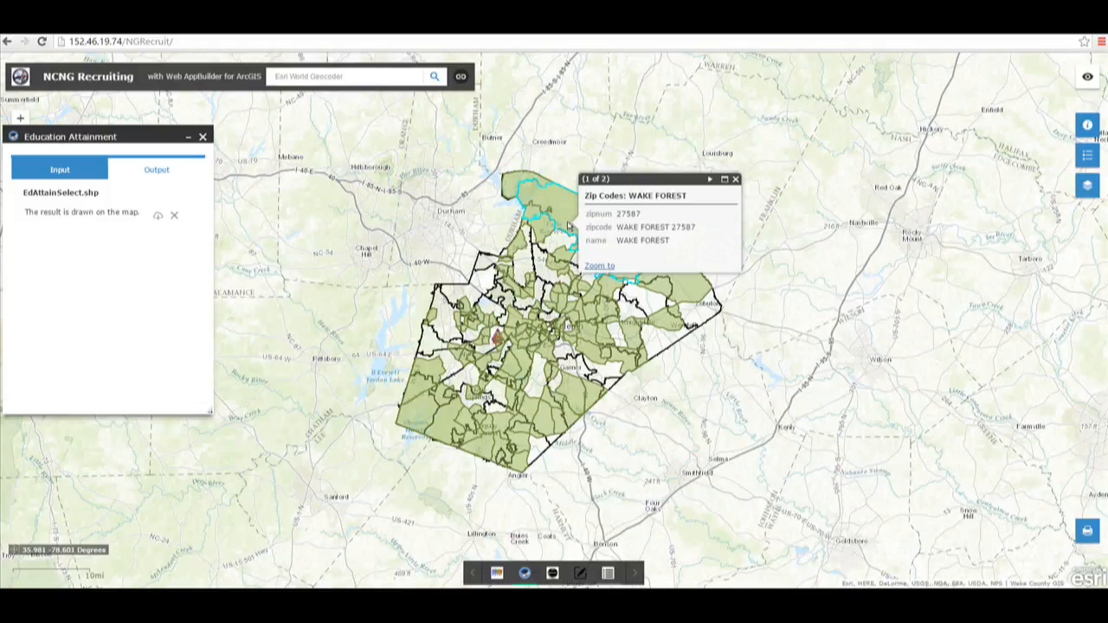
{"action": "left_click", "coordinate": [710, 179]}
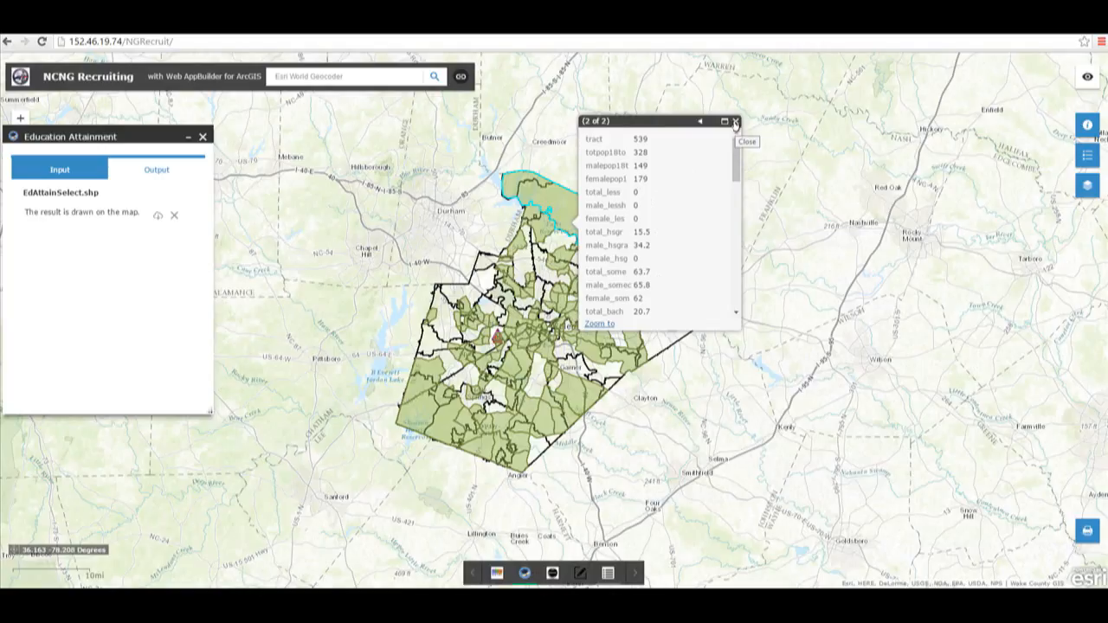
{"action": "left_click", "coordinate": [735, 123]}
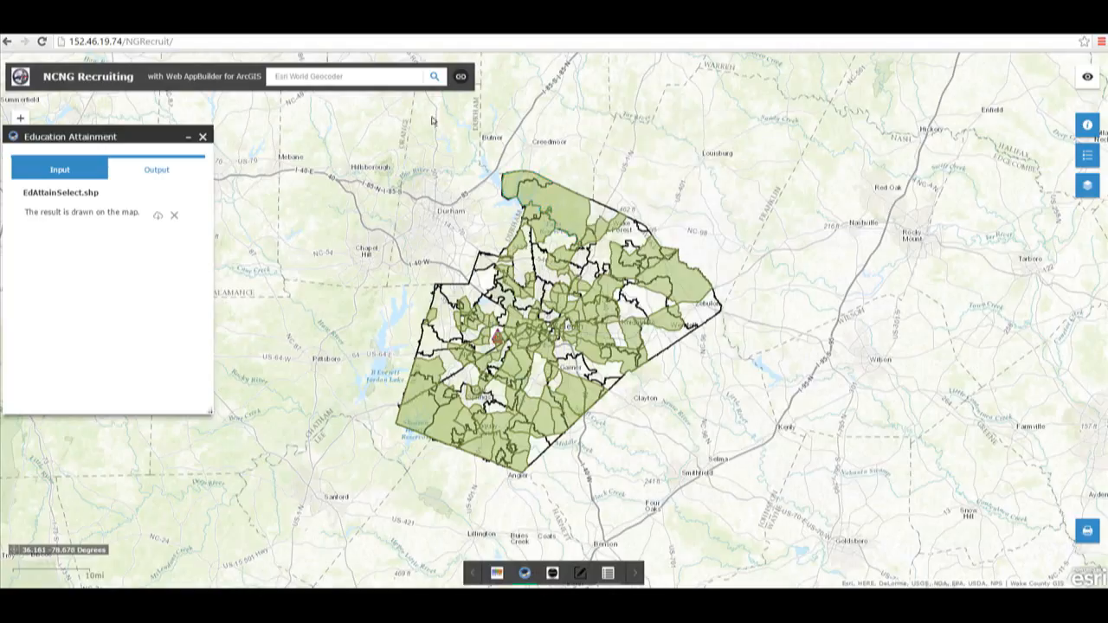
Step: Clear the education query result, close the widget and return the map to its default extent
{"action": "left_click", "coordinate": [174, 217]}
{"action": "left_click", "coordinate": [72, 169]}
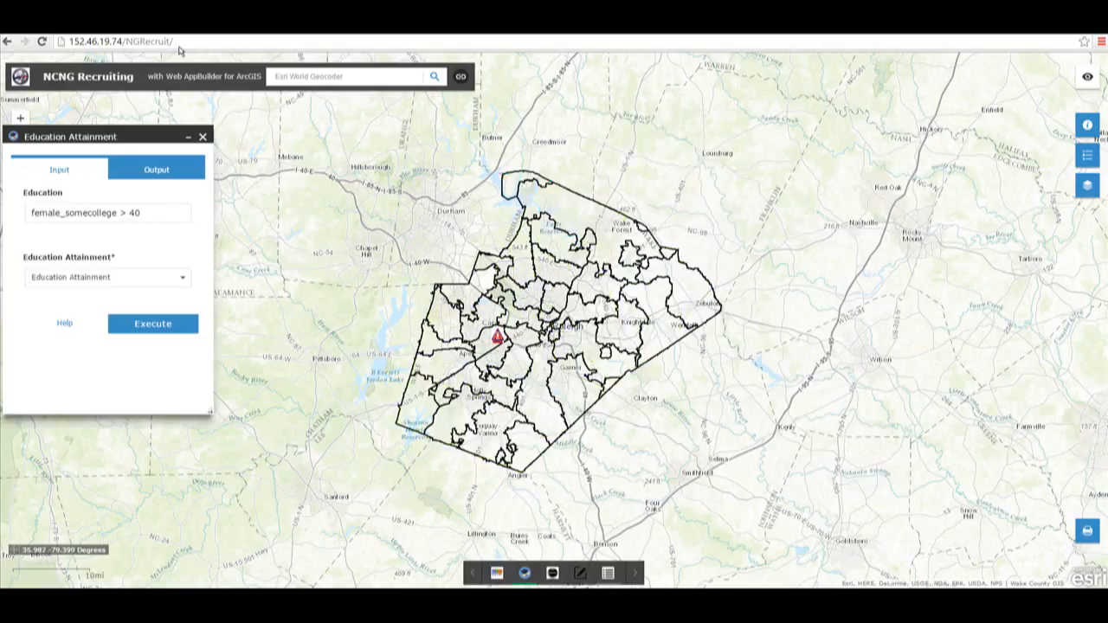
{"action": "left_click", "coordinate": [202, 138]}
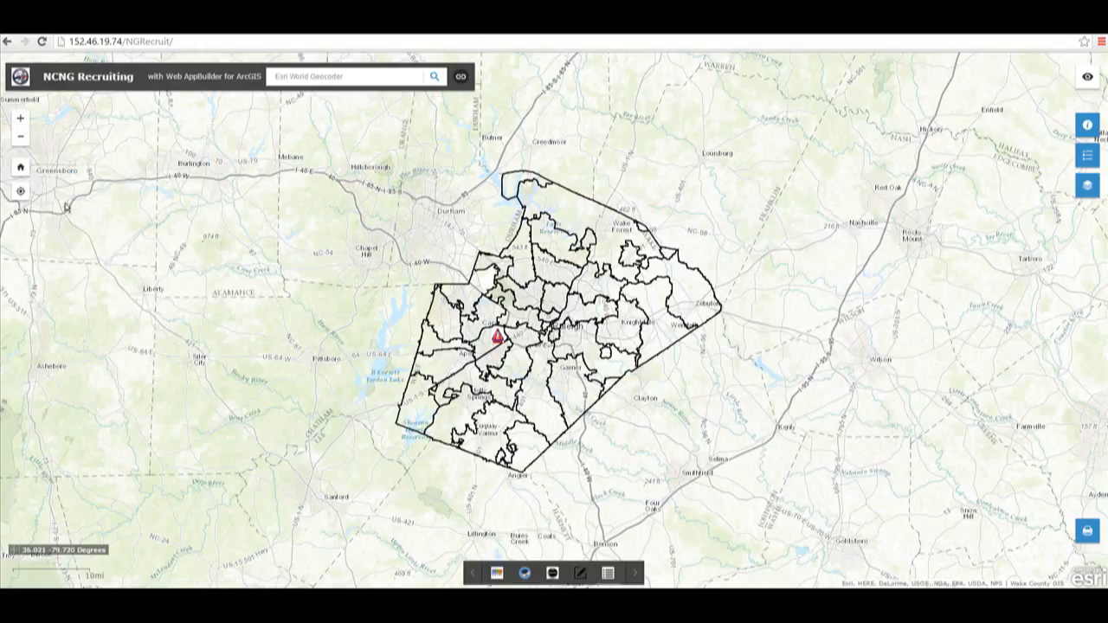
{"action": "left_click", "coordinate": [18, 169]}
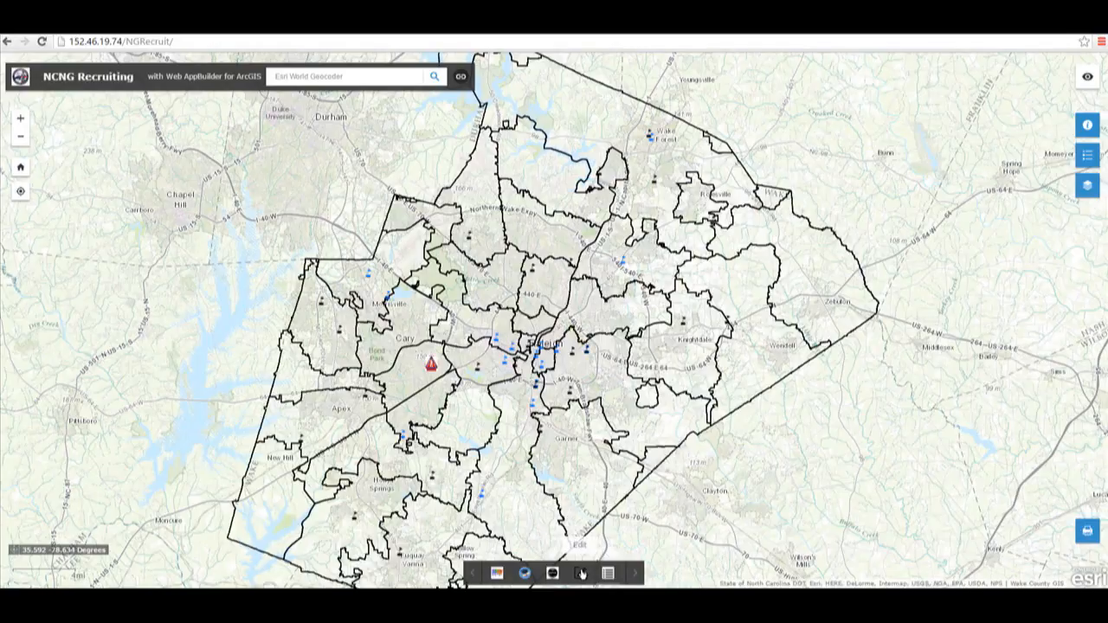
Step: Add a Proposed Recruiting Stations point in northern Wake County using the Edit widget, then close it
{"action": "left_click", "coordinate": [582, 573]}
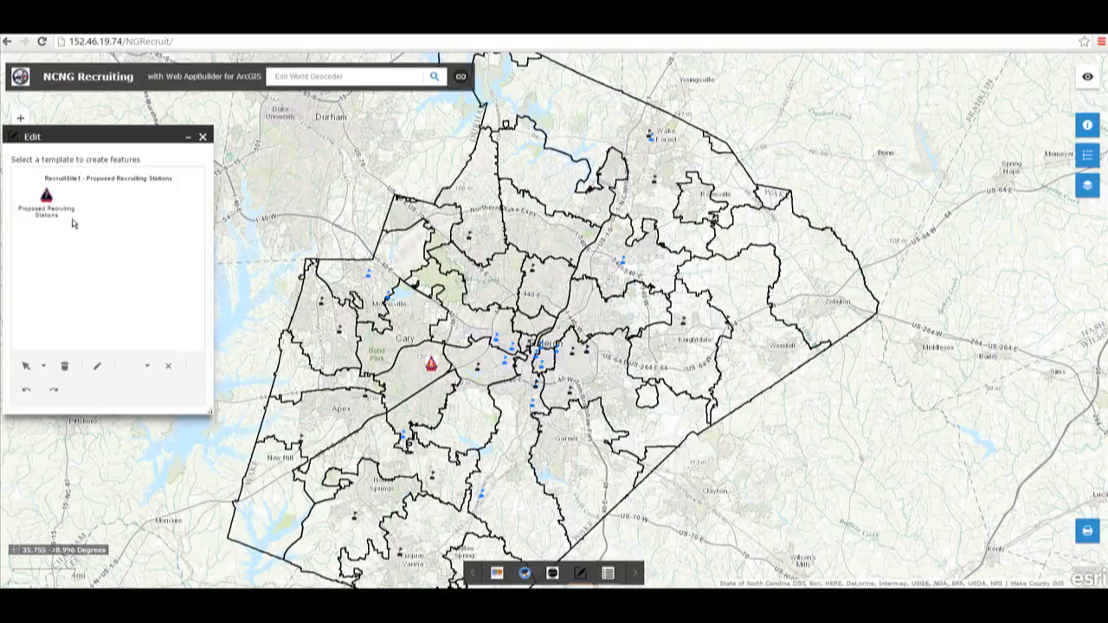
{"action": "left_click", "coordinate": [46, 197]}
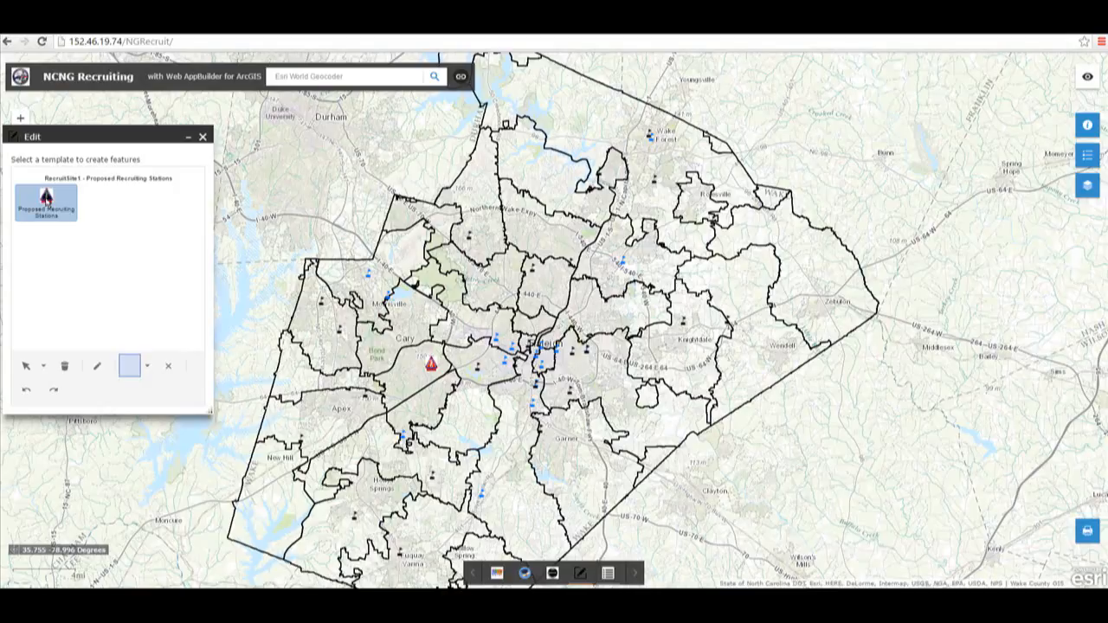
{"action": "left_click", "coordinate": [148, 366]}
{"action": "left_click", "coordinate": [151, 388]}
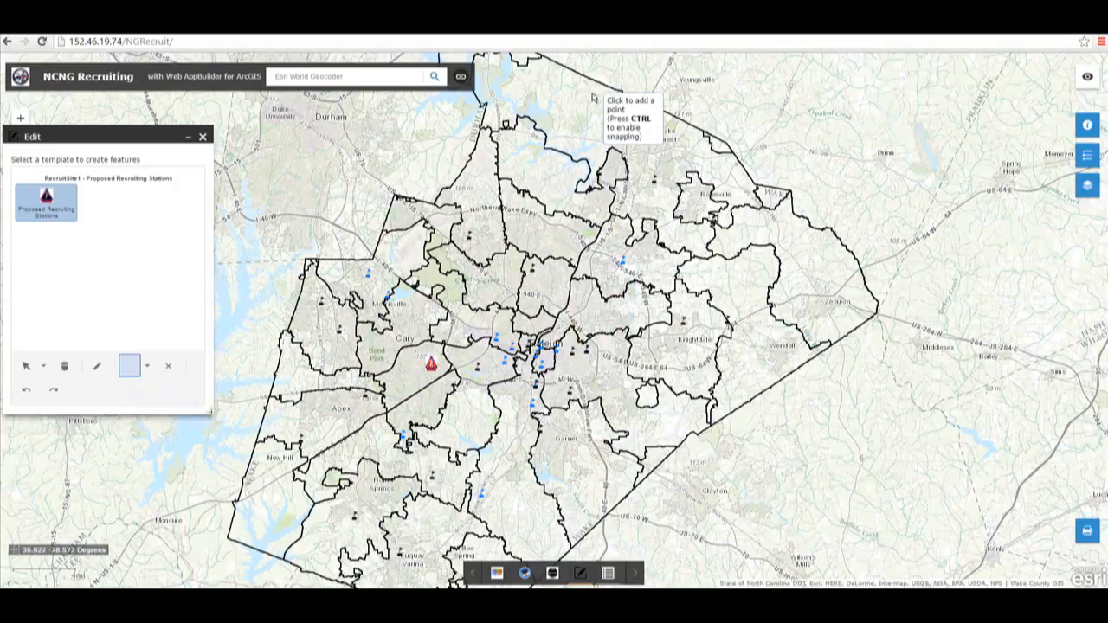
{"action": "left_click", "coordinate": [572, 123]}
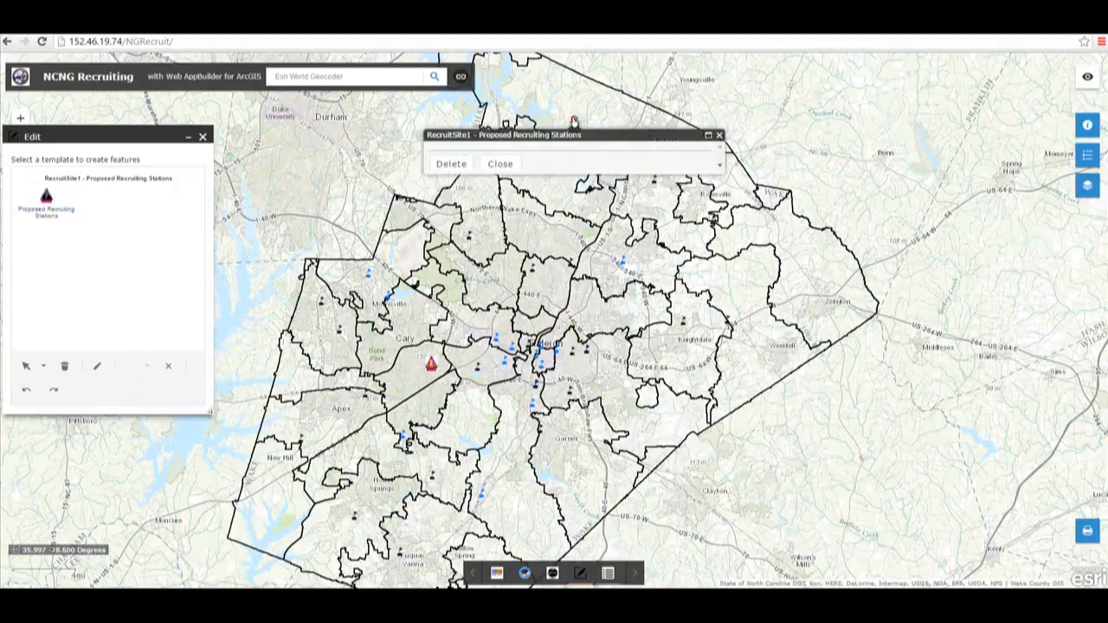
{"action": "left_click", "coordinate": [719, 135]}
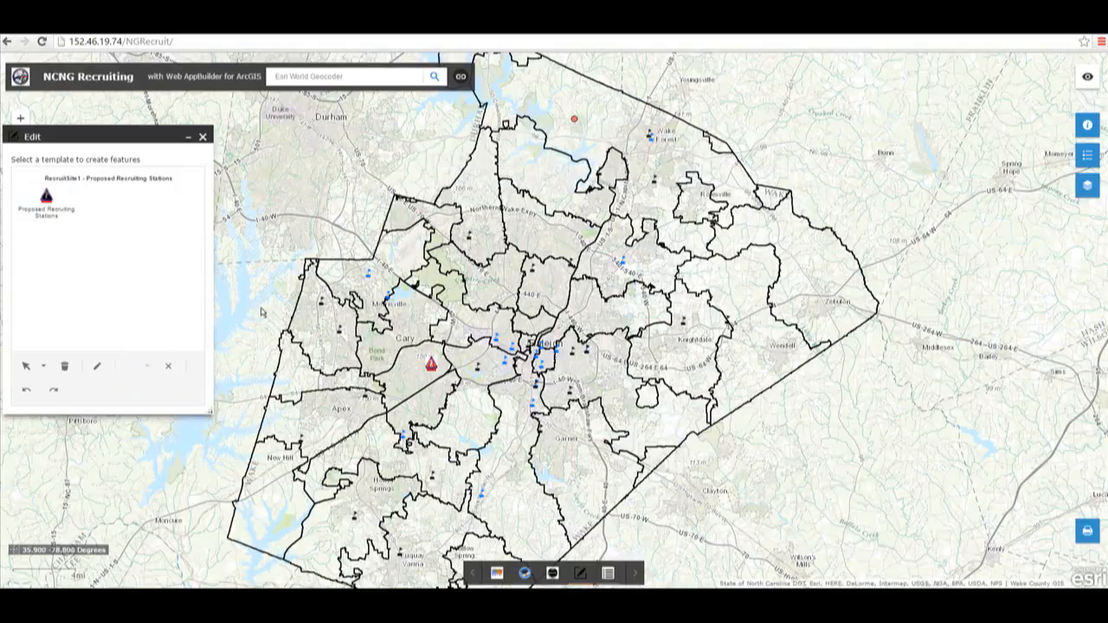
{"action": "left_click", "coordinate": [204, 139]}
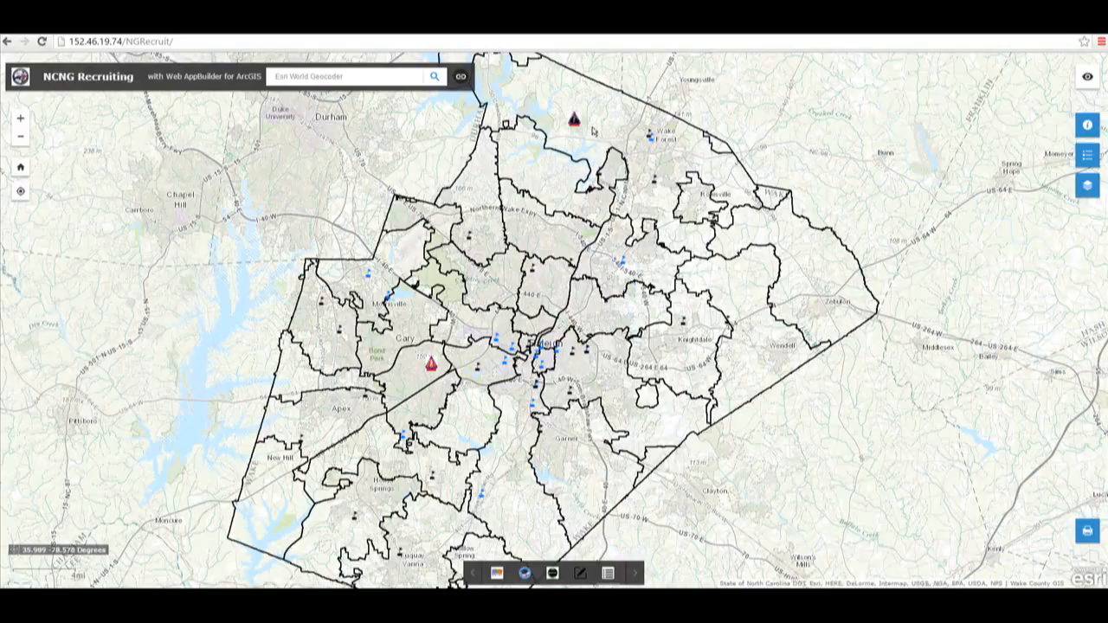
Step: Run the Analysis widget on Proposed Recruiting Stations with a 2 Miles buffer and Black Males and Females
{"action": "left_click", "coordinate": [553, 575]}
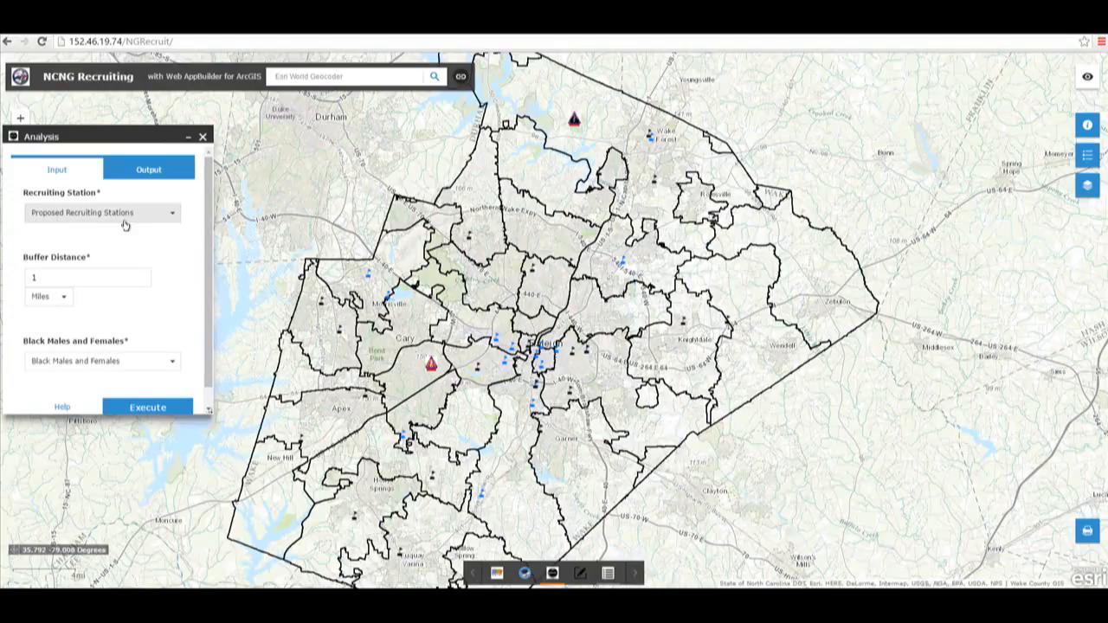
{"action": "left_click", "coordinate": [48, 278]}
{"action": "double_click", "coordinate": [47, 278]}
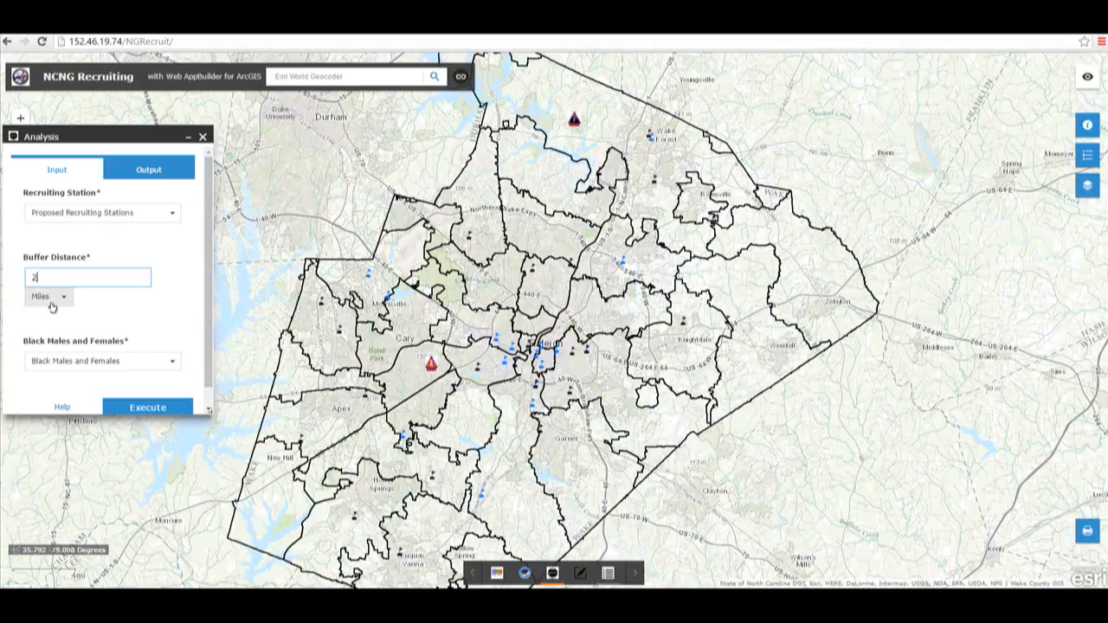
{"action": "type", "text": "2"}
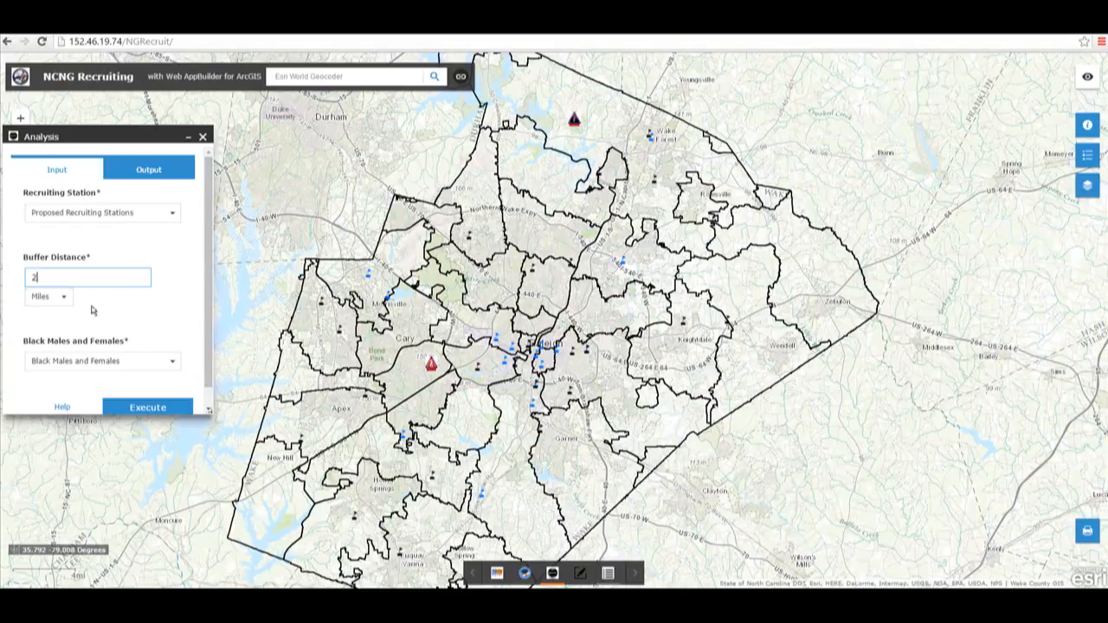
{"action": "left_click", "coordinate": [174, 365]}
{"action": "left_click", "coordinate": [174, 365]}
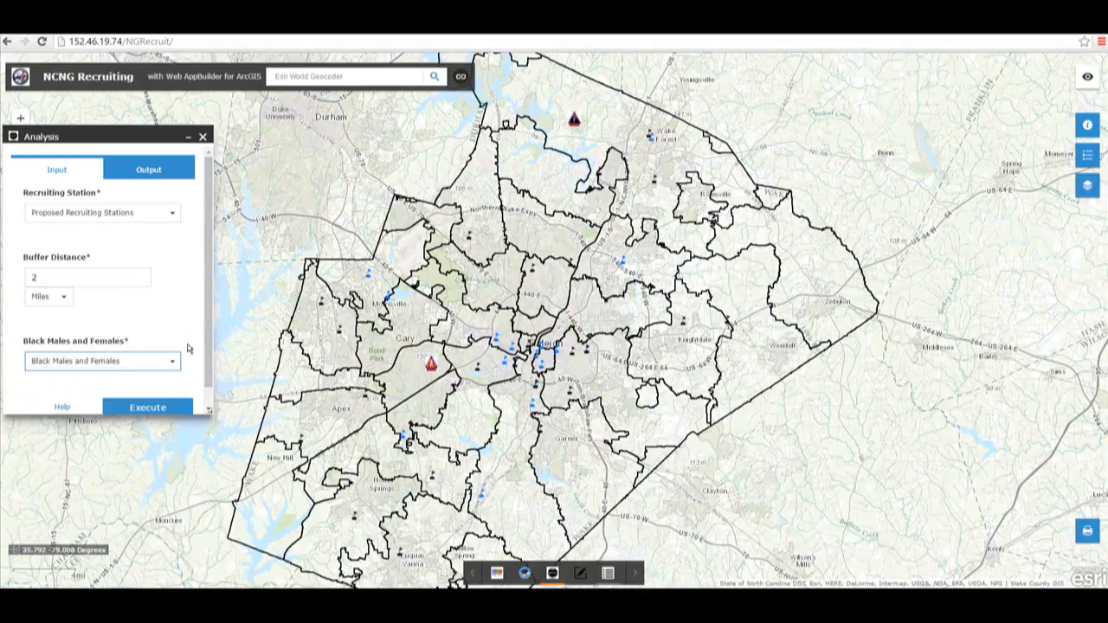
{"action": "scroll", "coordinate": [197, 383], "scroll_direction": "down", "scroll_amount": 1}
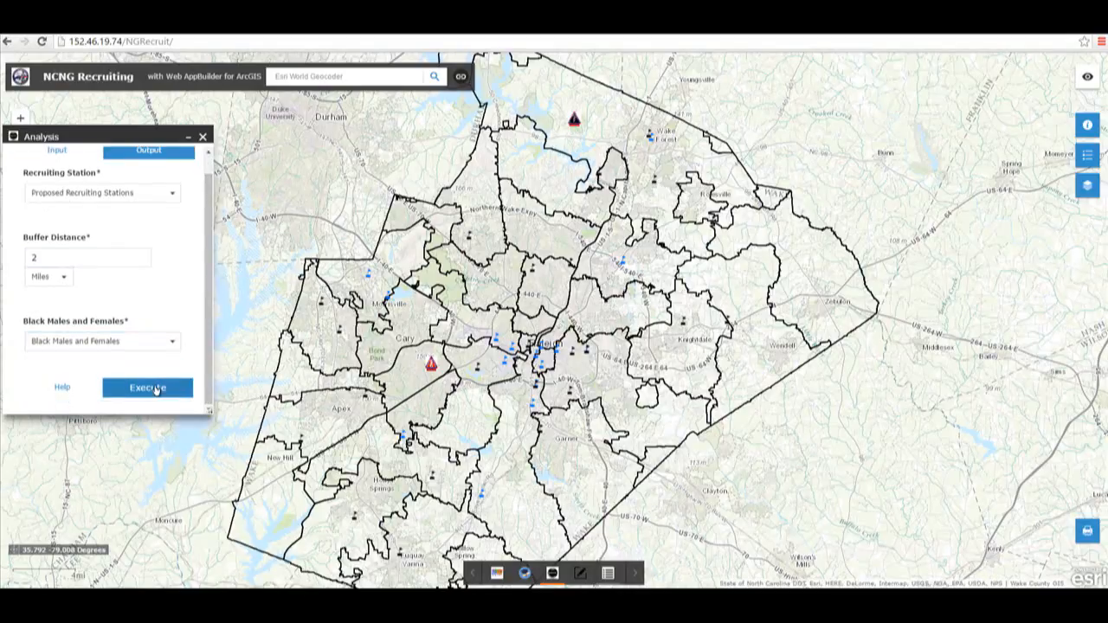
{"action": "left_click", "coordinate": [148, 388]}
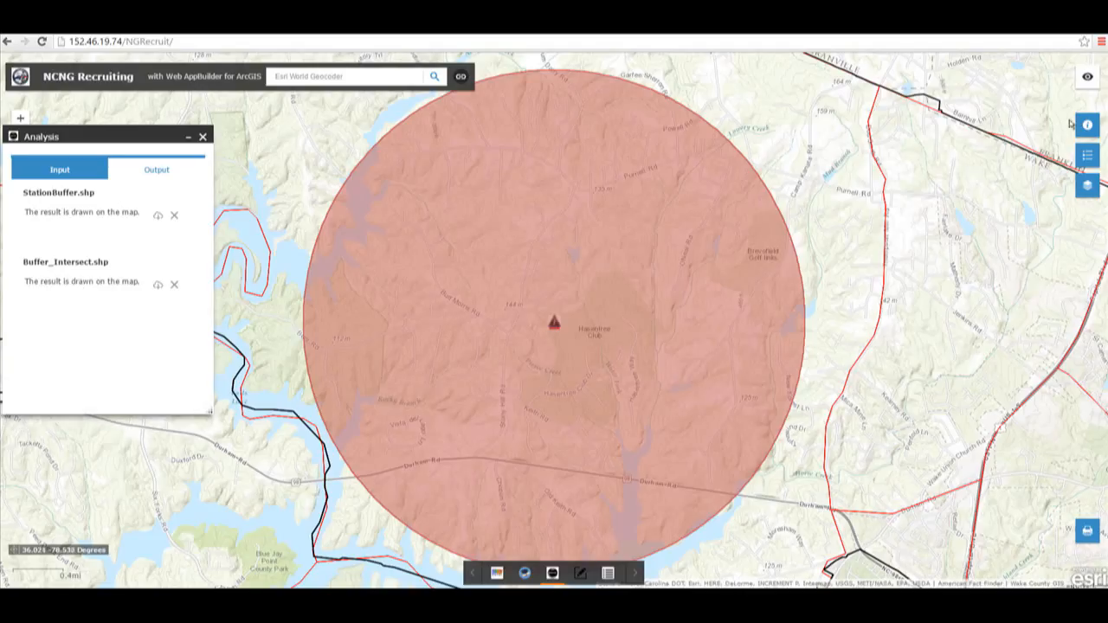
Step: Open the Buffer_Intersect.shp attribute table from the Layer List and review the selected record's attributes
{"action": "left_click", "coordinate": [1089, 185]}
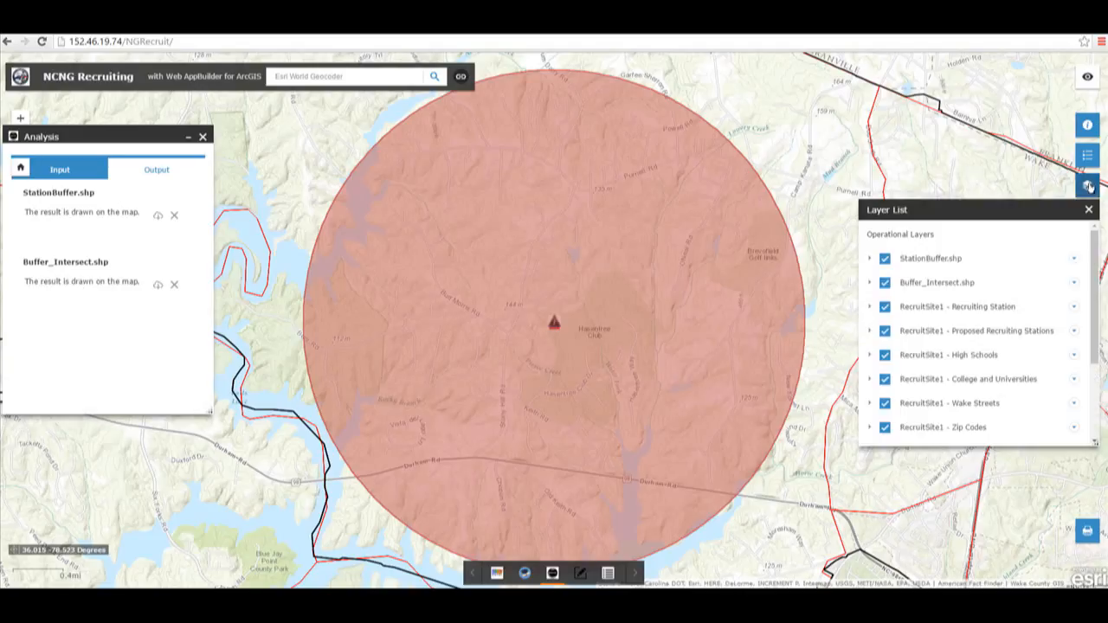
{"action": "left_click", "coordinate": [1073, 286]}
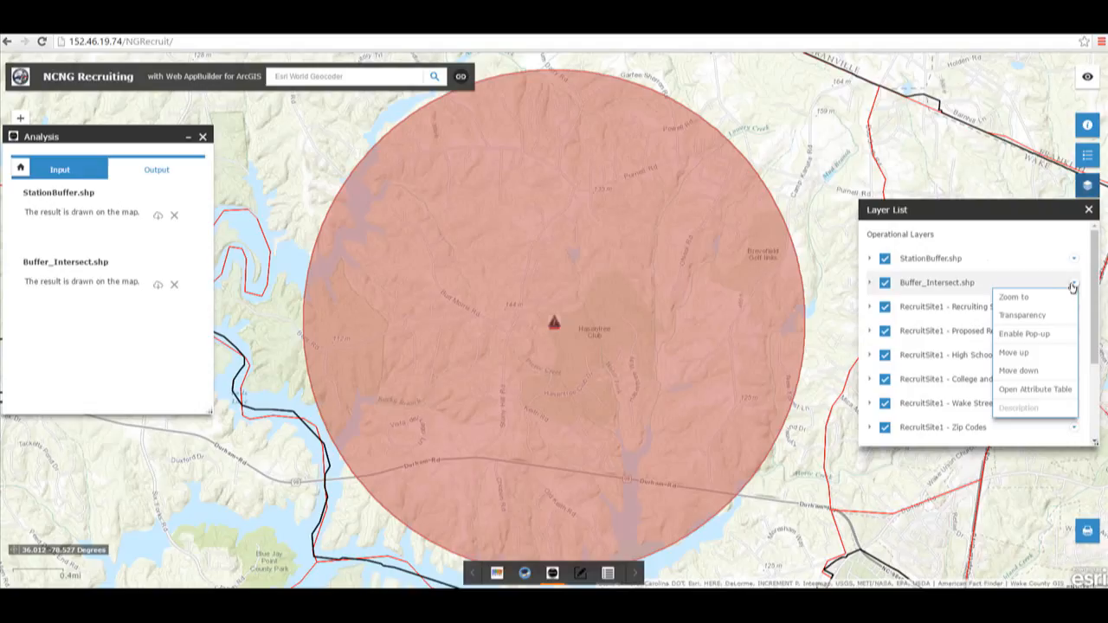
{"action": "left_click", "coordinate": [1044, 391]}
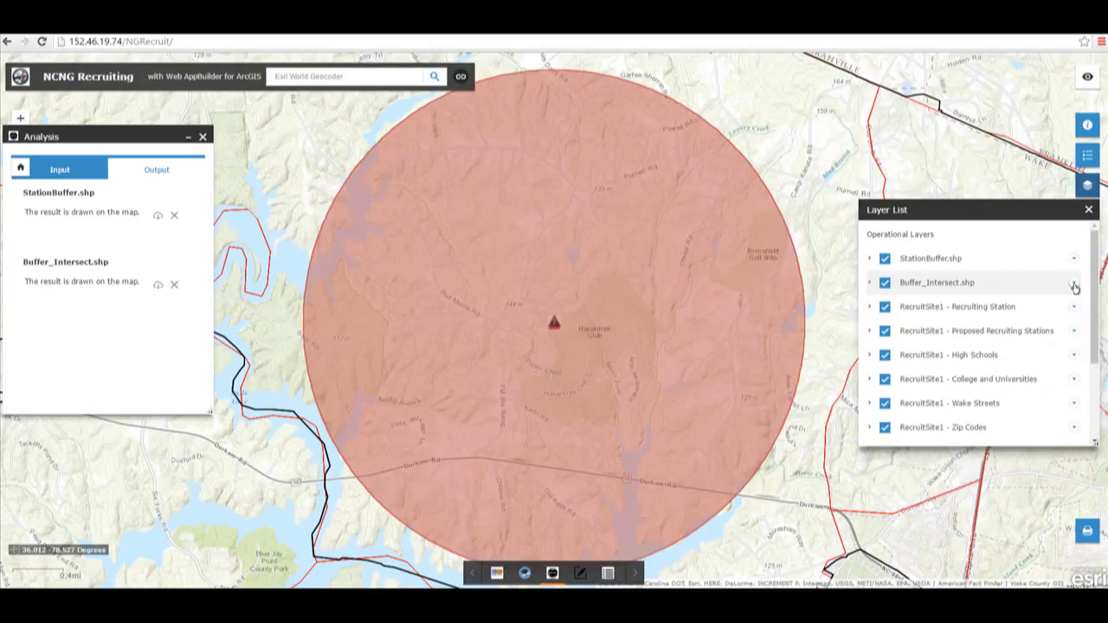
{"action": "left_click", "coordinate": [1074, 284]}
{"action": "left_click", "coordinate": [1039, 391]}
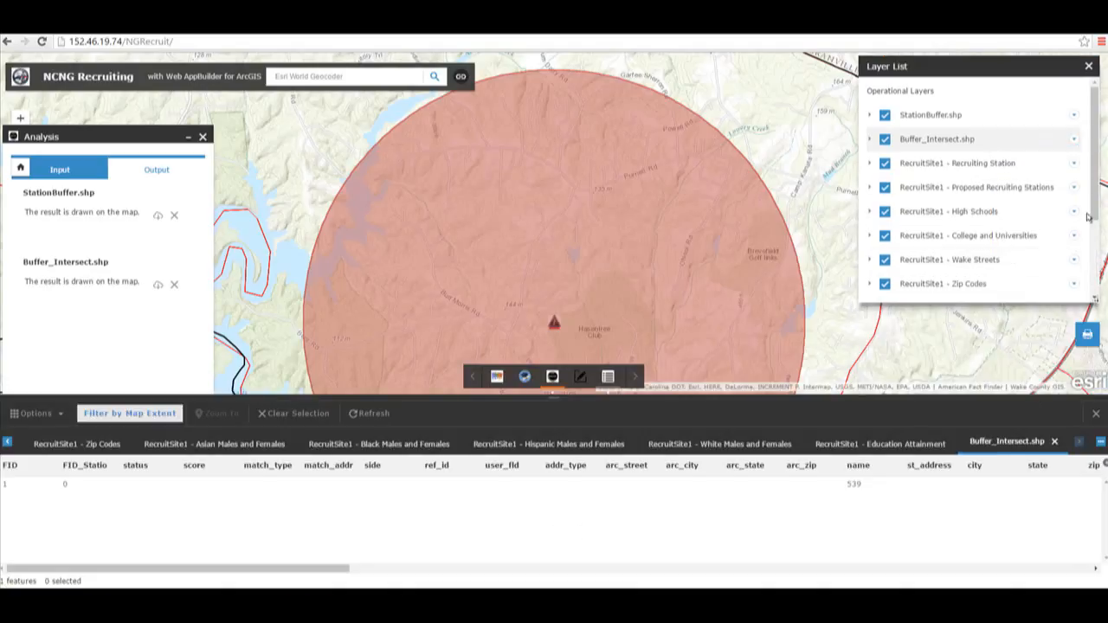
{"action": "left_click", "coordinate": [1089, 67]}
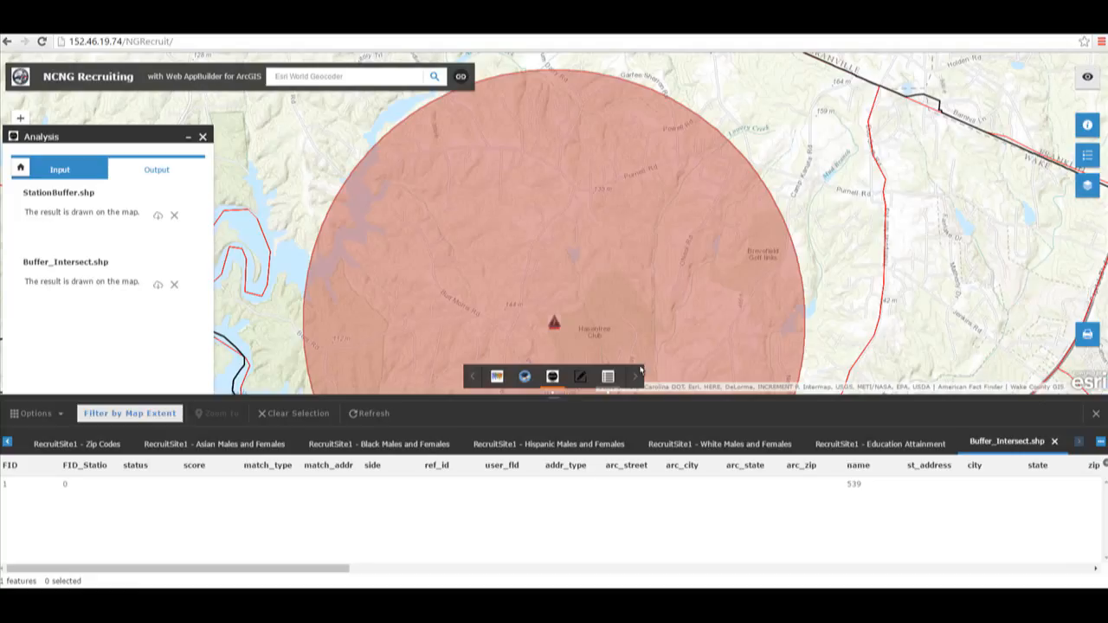
{"action": "left_click", "coordinate": [84, 488]}
{"action": "left_click_drag", "start_coordinate": [198, 571], "coordinate": [926, 548]}
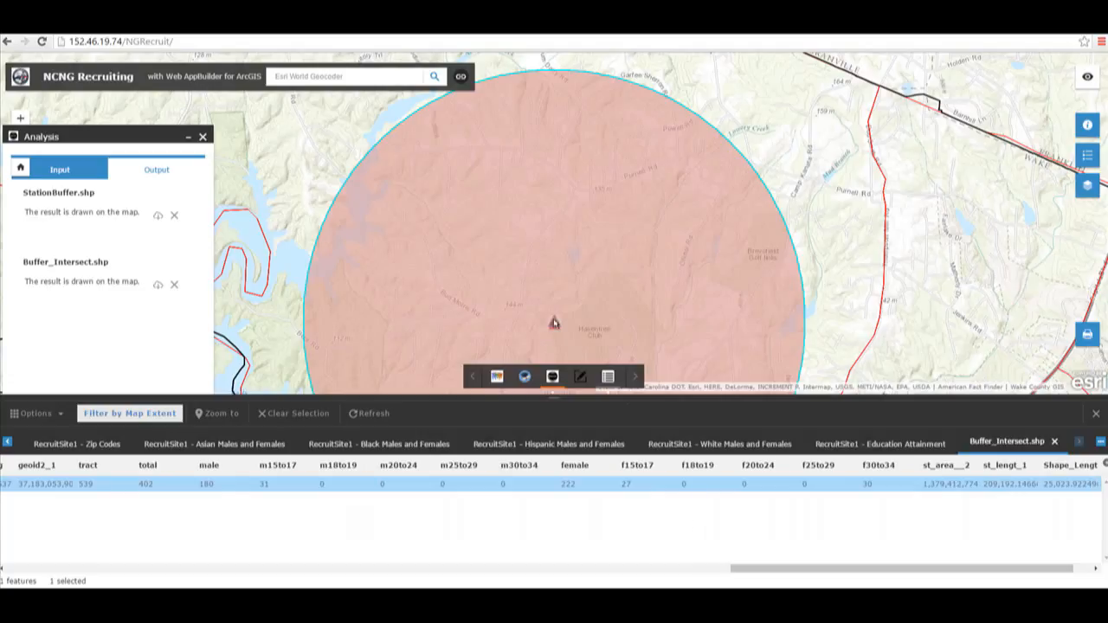
Step: Hide the attribute table and clear both analysis results from the map
{"action": "left_click", "coordinate": [1098, 416]}
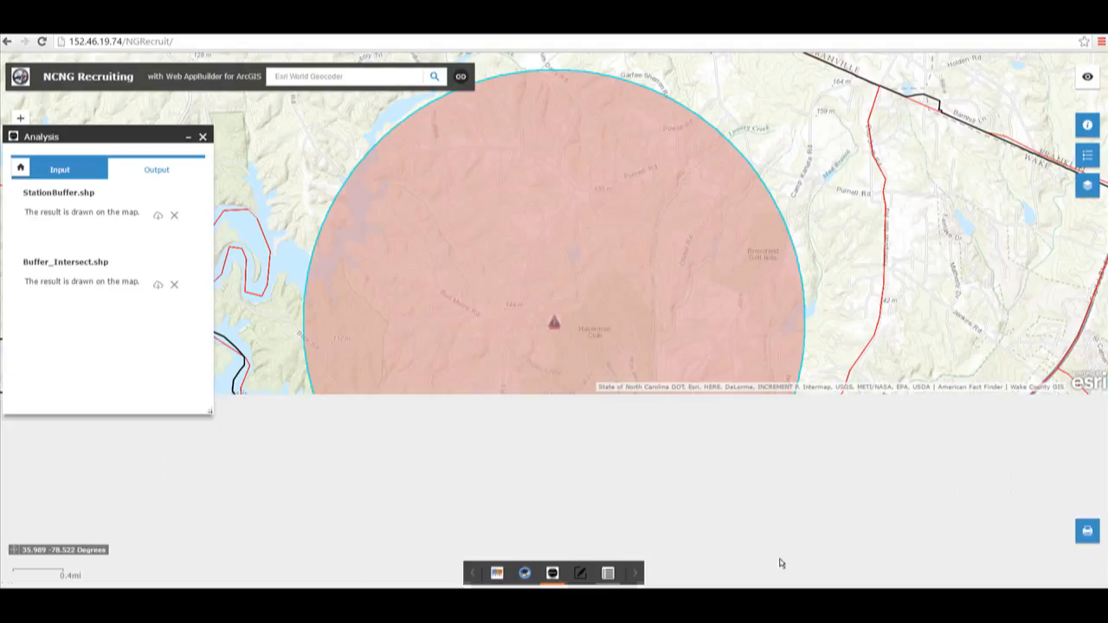
{"action": "left_click", "coordinate": [174, 286]}
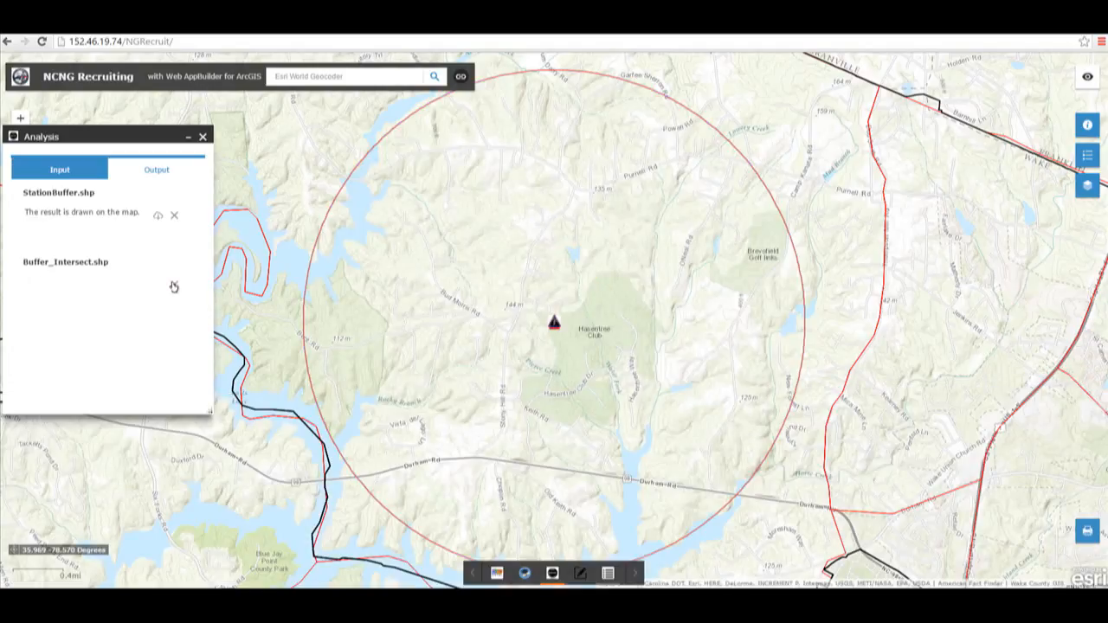
{"action": "left_click", "coordinate": [172, 217]}
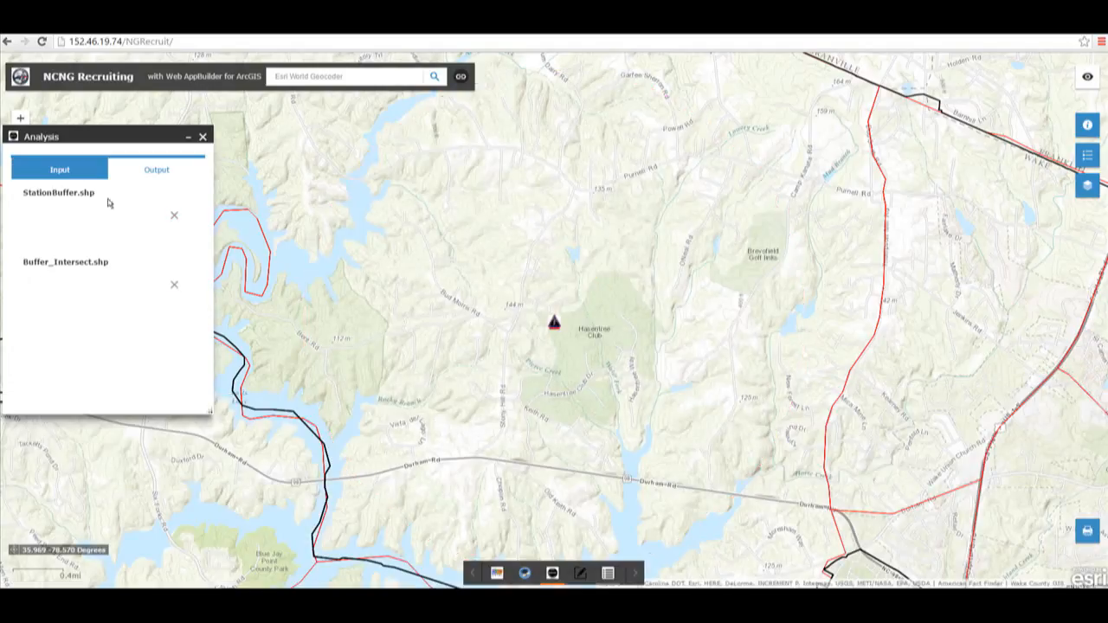
Step: Review the Analysis widget's input settings and close the widget
{"action": "left_click", "coordinate": [72, 168]}
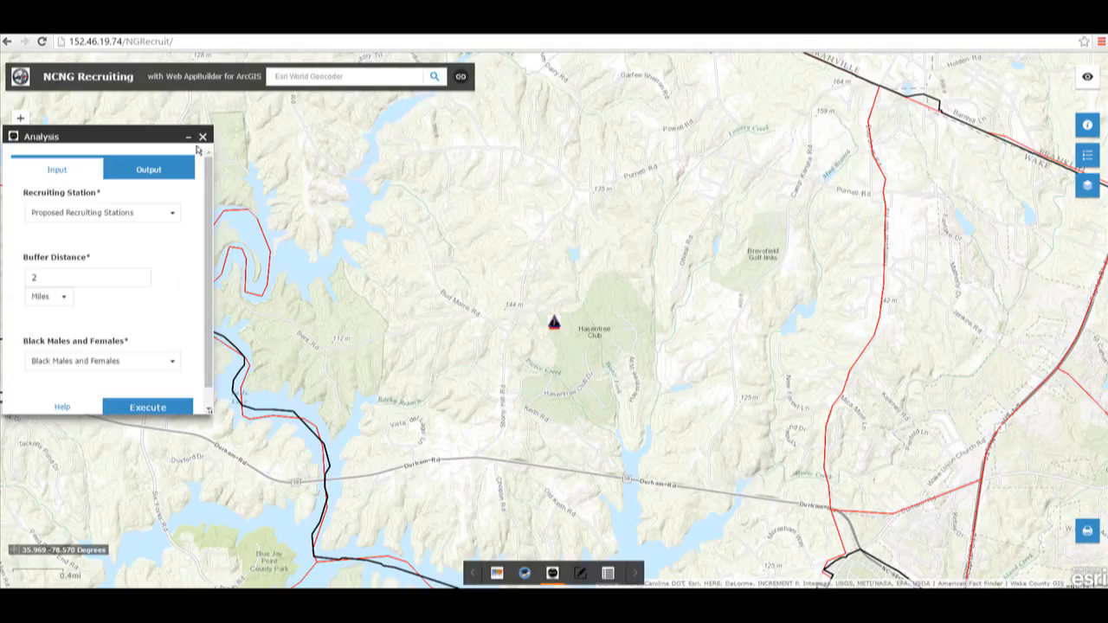
{"action": "left_click", "coordinate": [201, 137]}
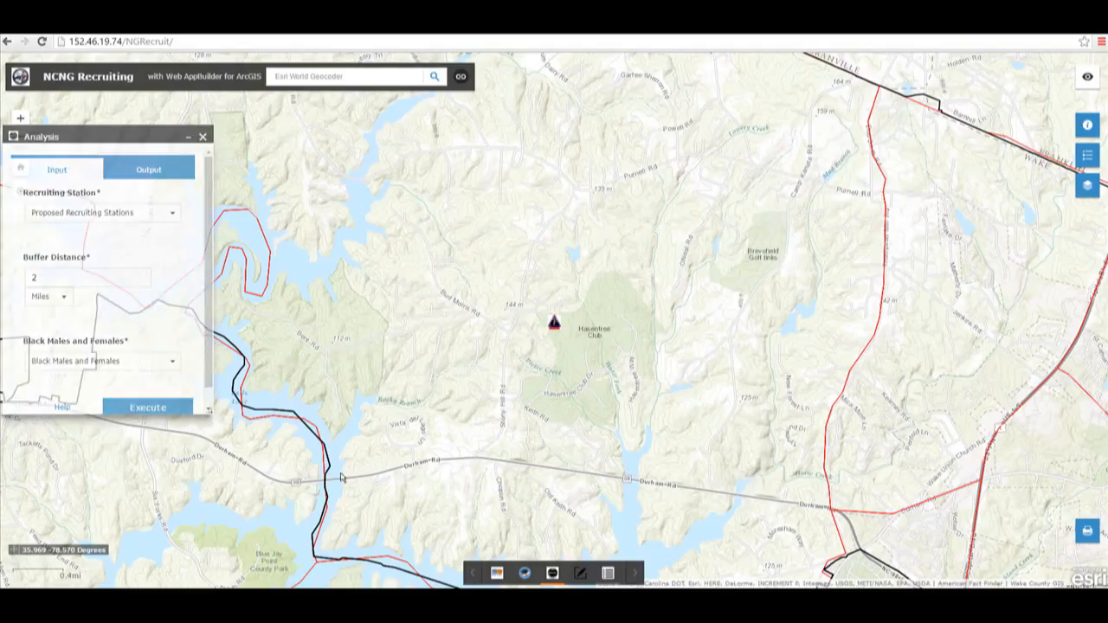
Step: Box-select the proposed recruiting station point with the Edit widget, delete it and close the Edit widget
{"action": "left_click", "coordinate": [582, 573]}
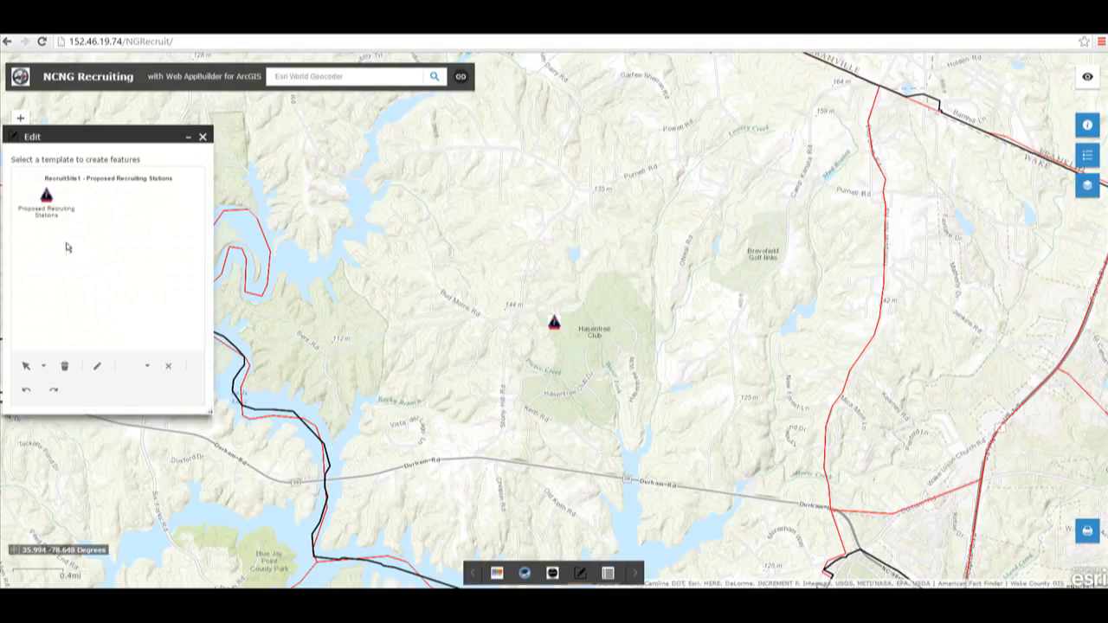
{"action": "left_click", "coordinate": [43, 365]}
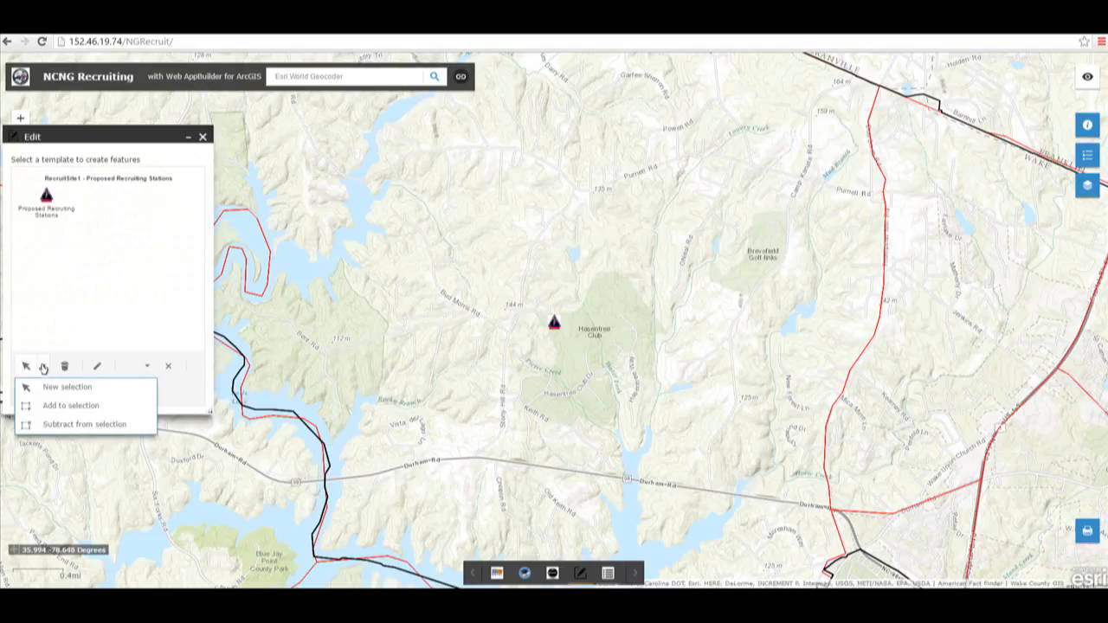
{"action": "left_click", "coordinate": [47, 387]}
{"action": "left_click_drag", "start_coordinate": [515, 285], "coordinate": [598, 371]}
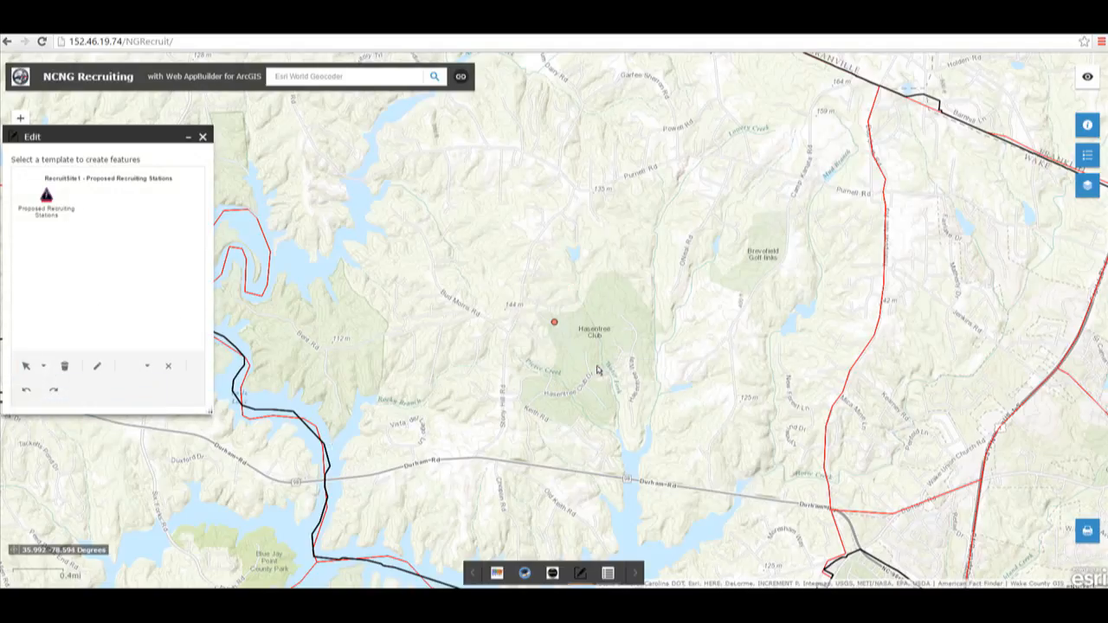
{"action": "left_click", "coordinate": [167, 370]}
{"action": "left_click", "coordinate": [203, 136]}
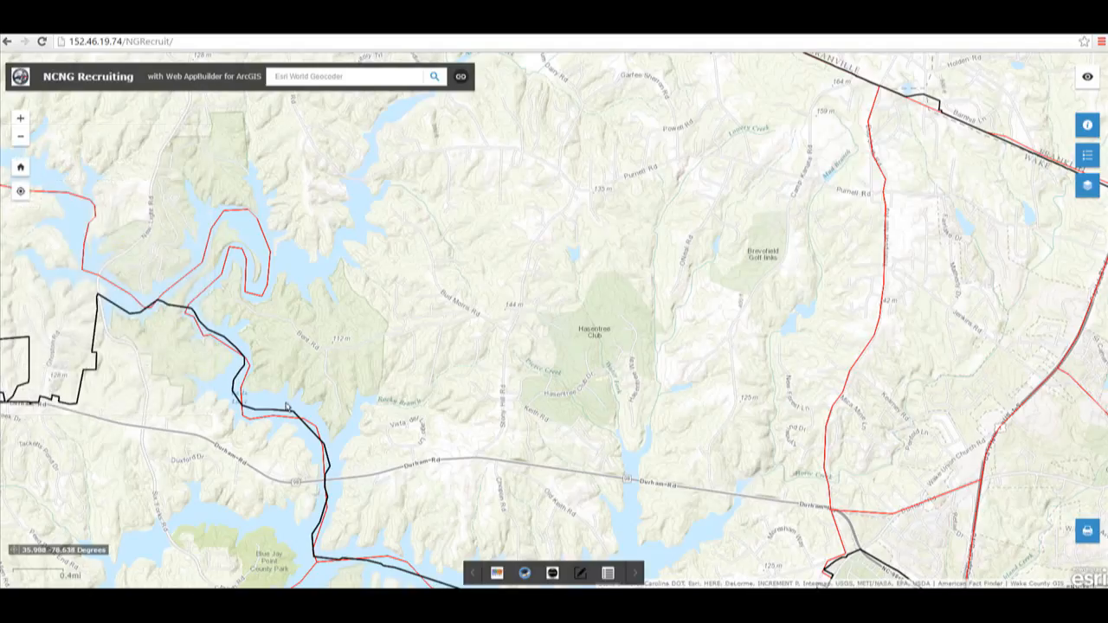
Step: Open the attribute table, browse the High Schools layer's attributes across its columns, and close the table
{"action": "left_click", "coordinate": [20, 169]}
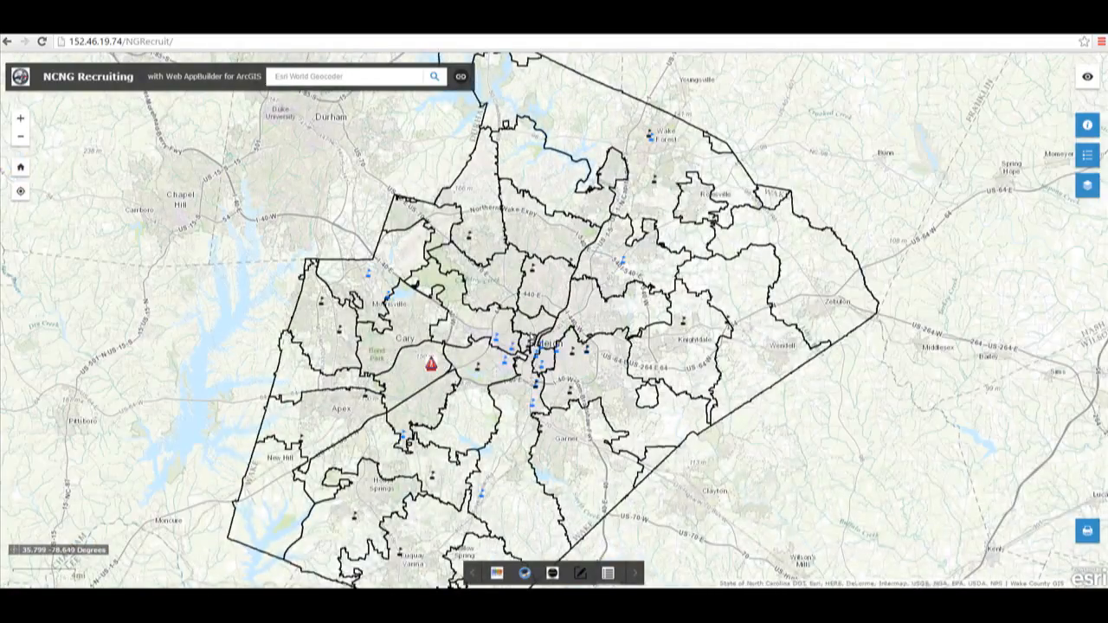
{"action": "left_click", "coordinate": [607, 575]}
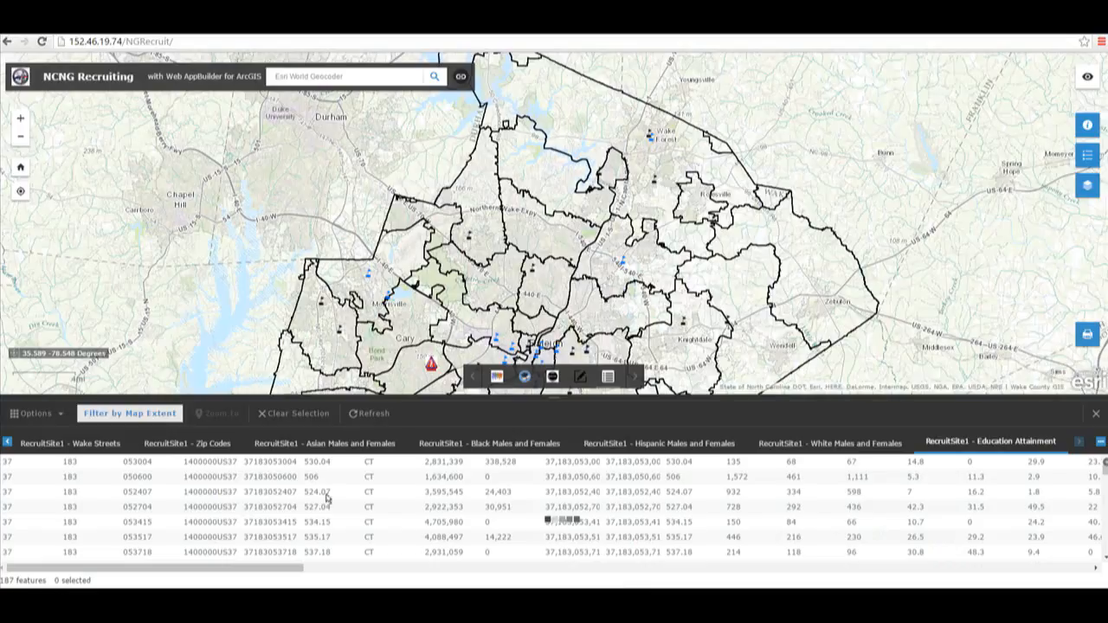
{"action": "left_click", "coordinate": [96, 442]}
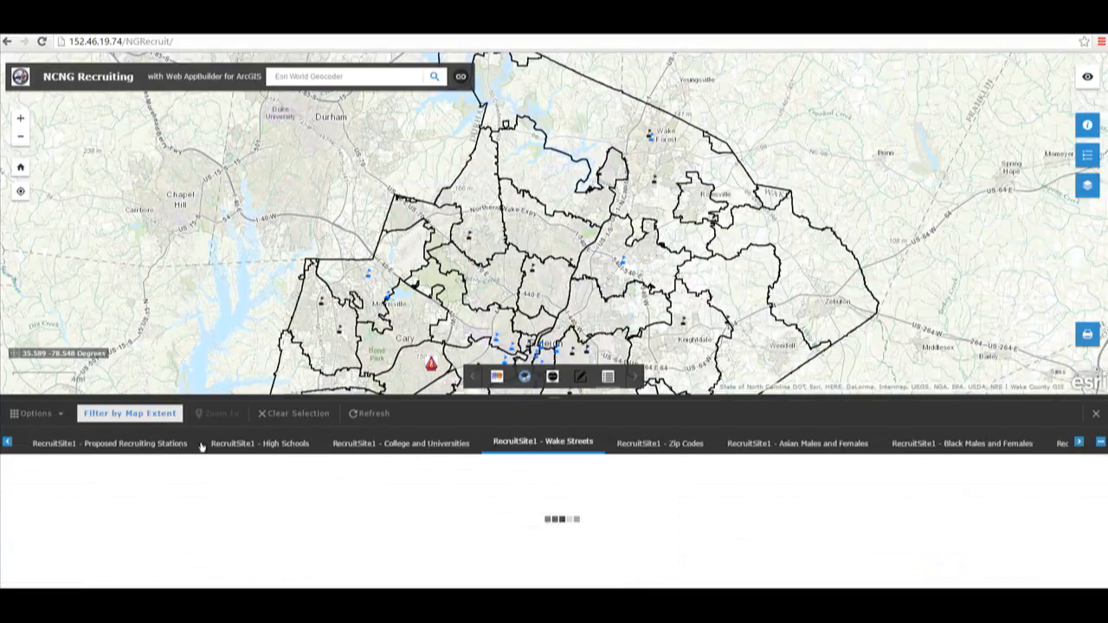
{"action": "left_click", "coordinate": [251, 442]}
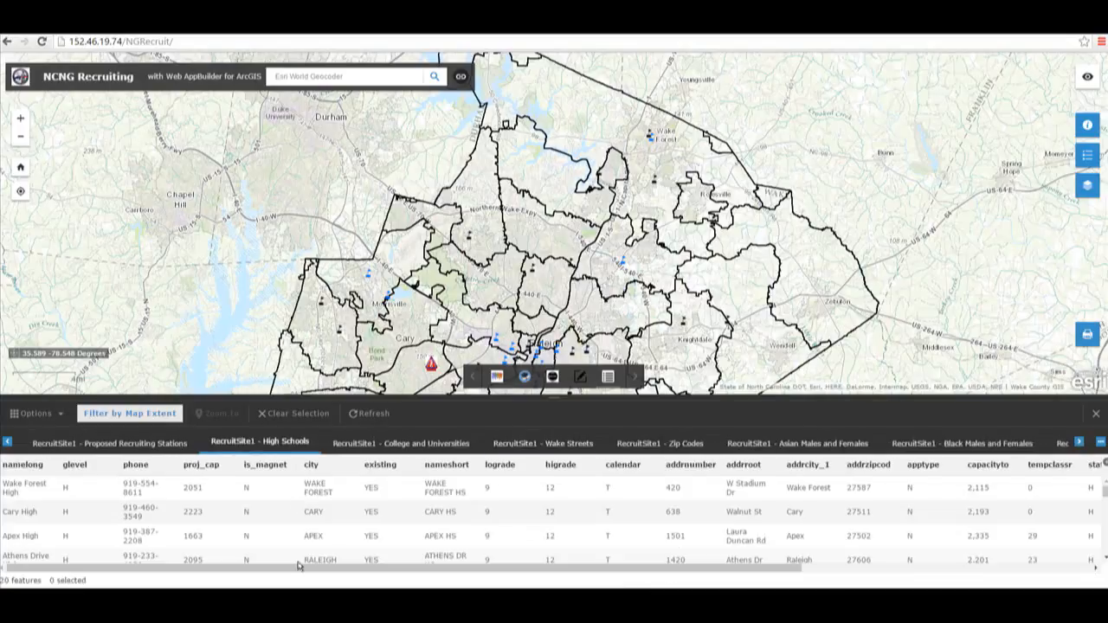
{"action": "left_click_drag", "start_coordinate": [296, 567], "coordinate": [563, 579]}
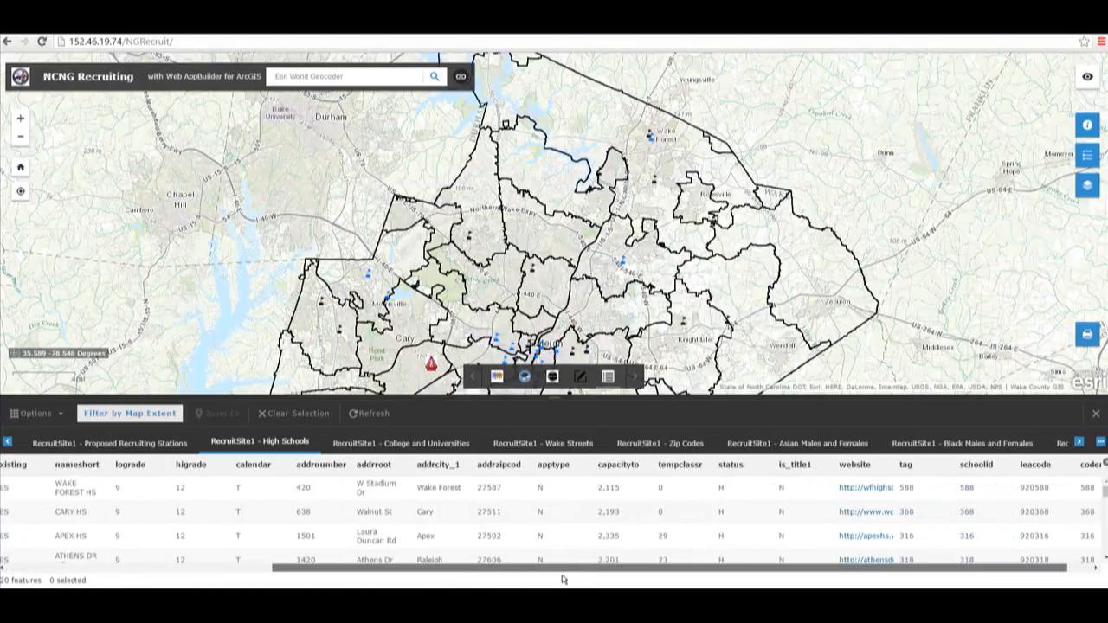
{"action": "left_click", "coordinate": [1097, 416]}
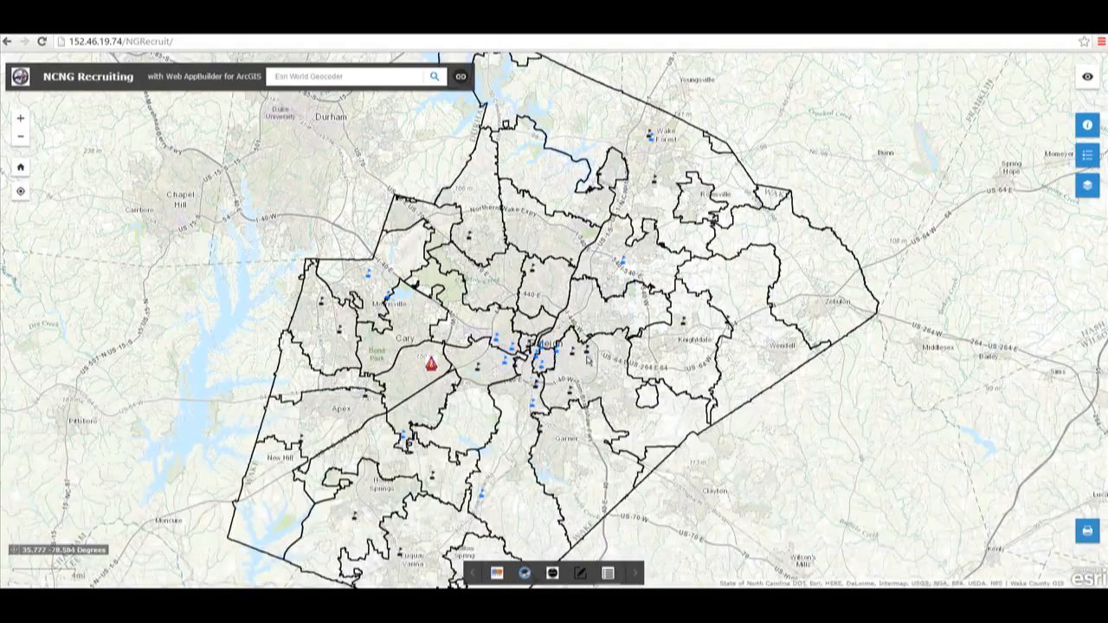
Step: Zoom into Raleigh and inspect the Wake Early College of Health and Sciences popup, then close it
{"action": "scroll", "coordinate": [589, 361], "scroll_direction": "down", "scroll_amount": 1}
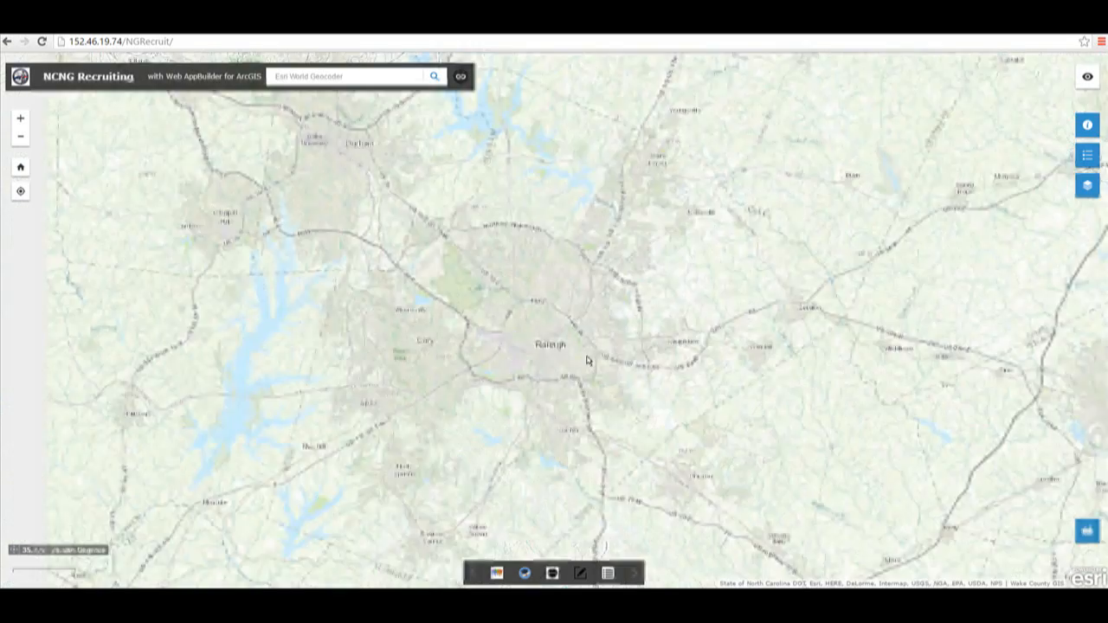
{"action": "scroll", "coordinate": [588, 361], "scroll_direction": "up", "scroll_amount": 1}
{"action": "scroll", "coordinate": [587, 359], "scroll_direction": "up", "scroll_amount": 1}
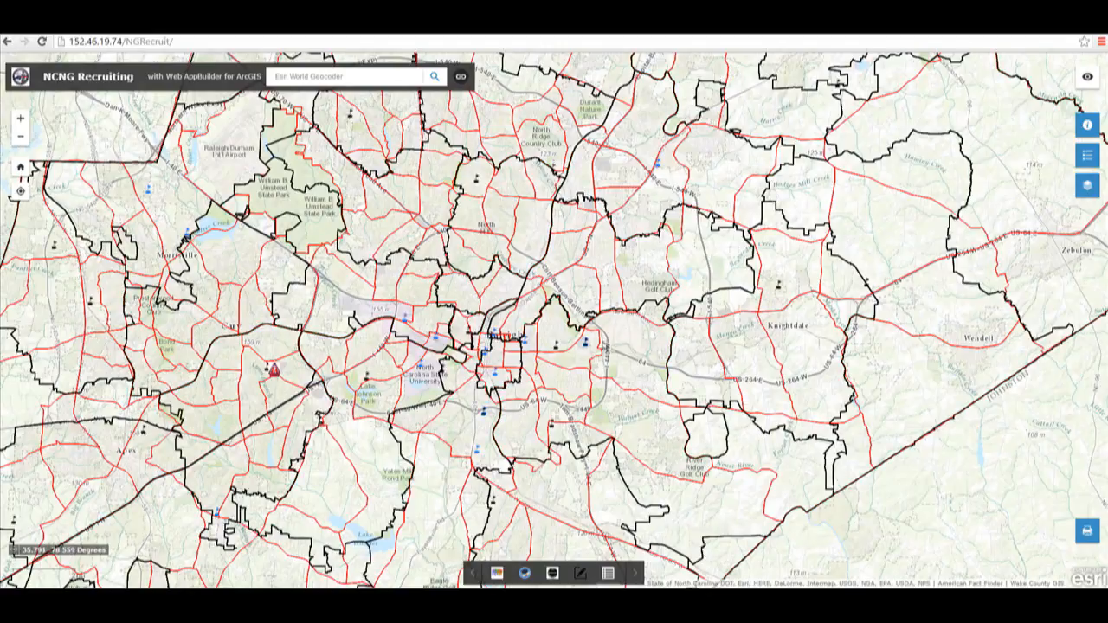
{"action": "left_click", "coordinate": [585, 344]}
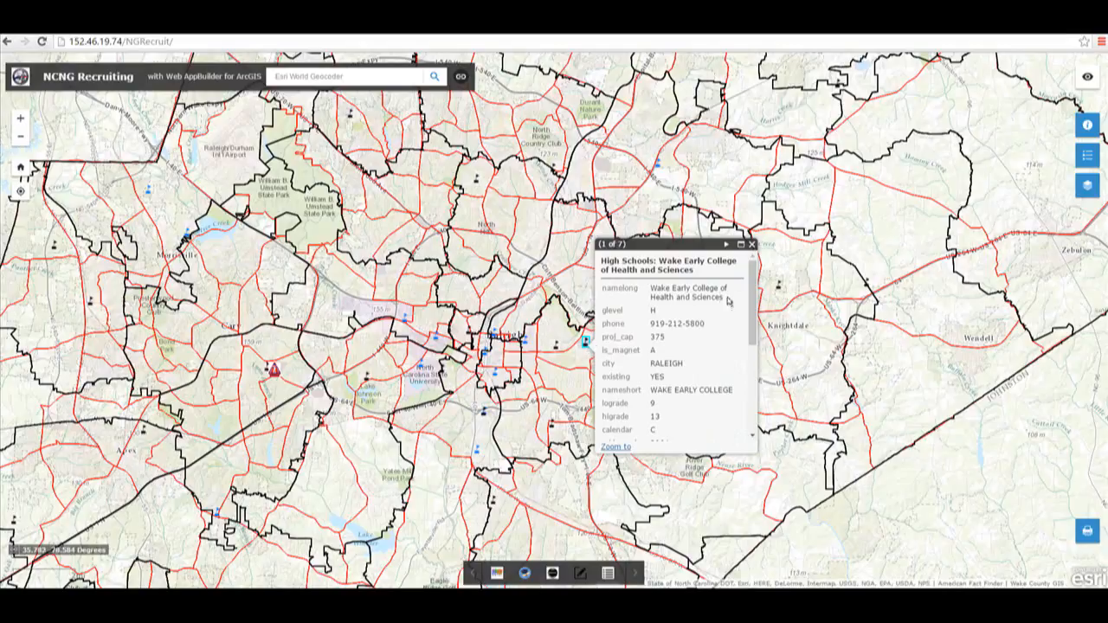
{"action": "left_click", "coordinate": [751, 246]}
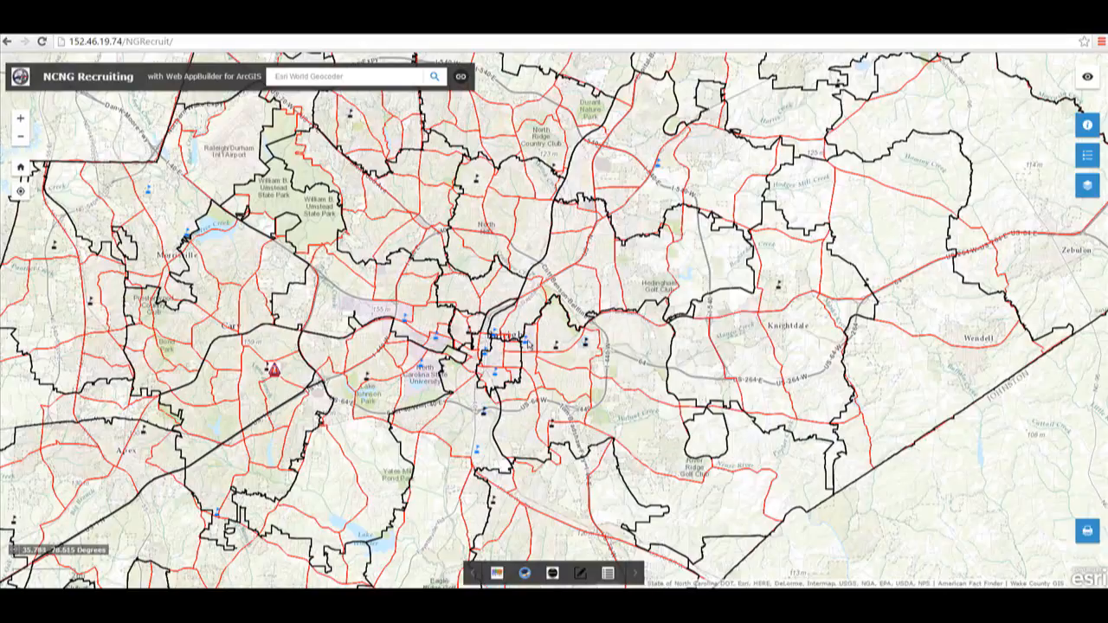
Step: Open Enloe High's popup, scroll through its attributes and follow its More info website link
{"action": "left_click", "coordinate": [555, 348]}
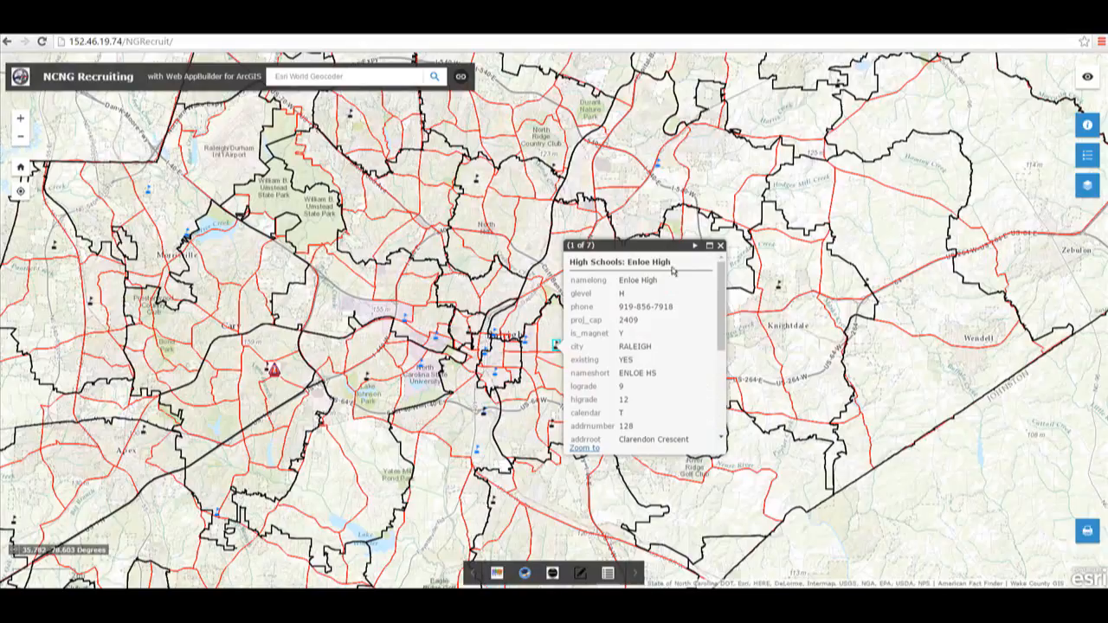
{"action": "scroll", "coordinate": [720, 284], "scroll_direction": "down", "scroll_amount": 2}
{"action": "left_click_drag", "start_coordinate": [720, 284], "coordinate": [720, 367]}
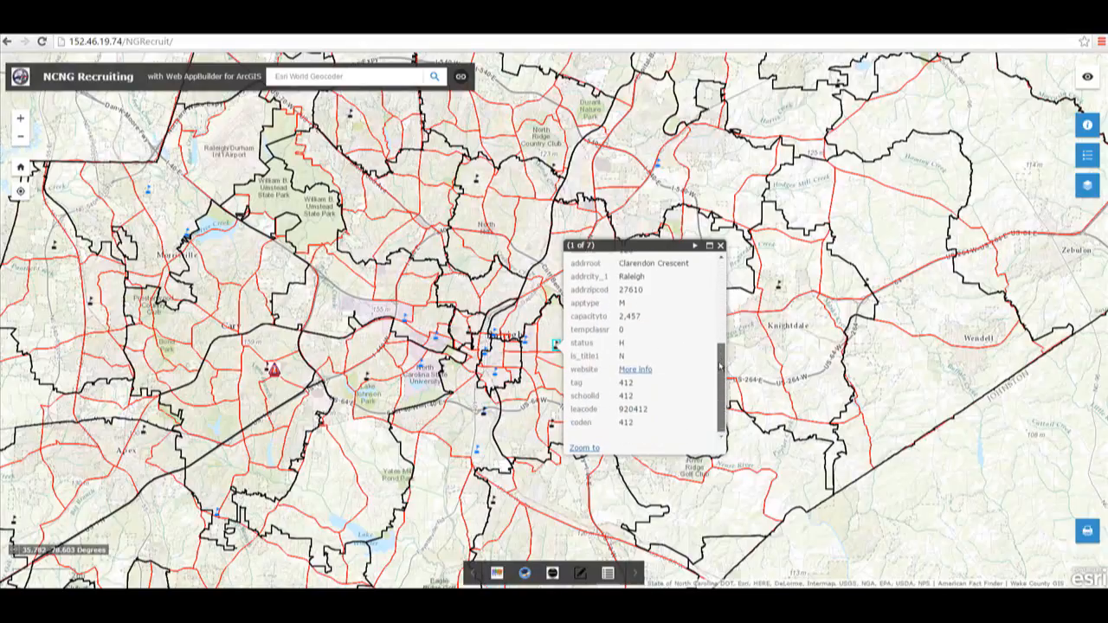
{"action": "left_click", "coordinate": [638, 369]}
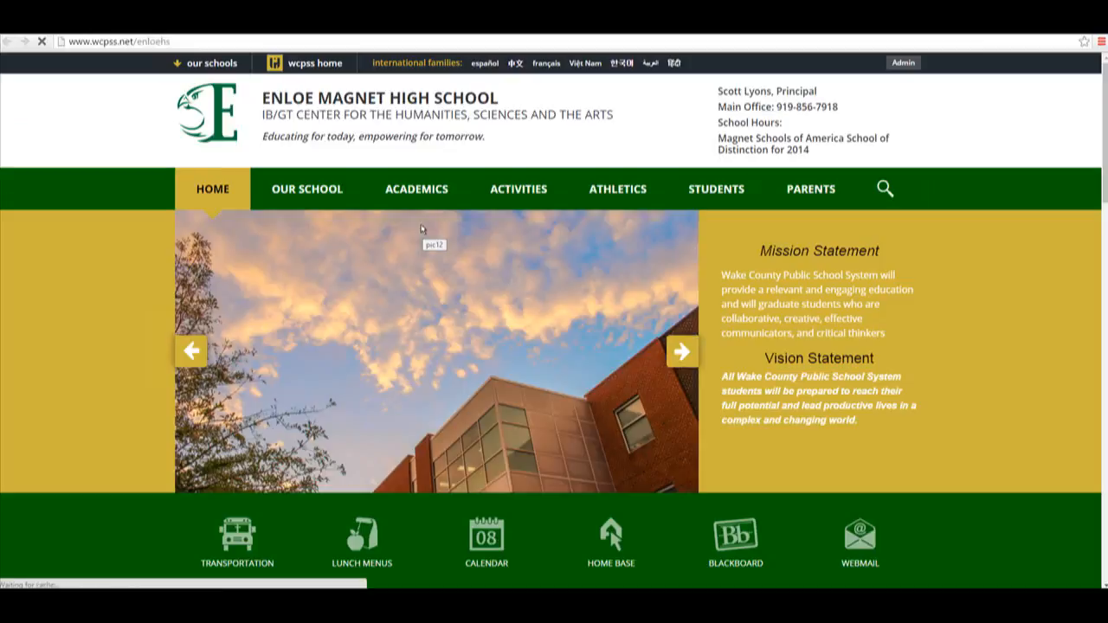
Step: Browse the school website's Academics menu to JROTC, then return to the map and close the popup
{"action": "mouse_move", "coordinate": [517, 194]}
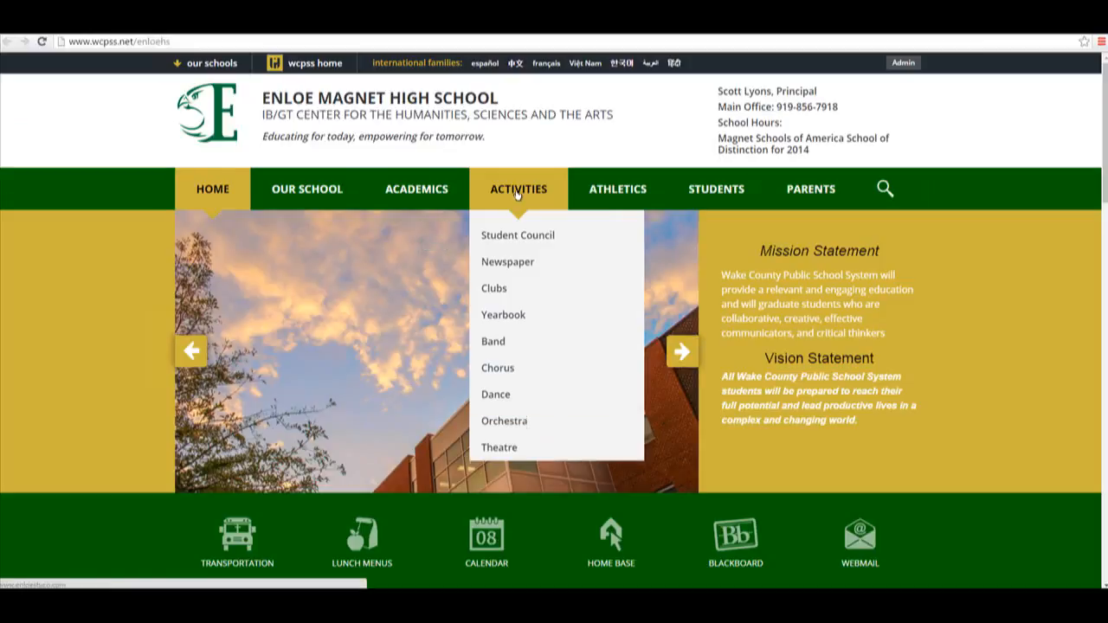
{"action": "mouse_move", "coordinate": [432, 195]}
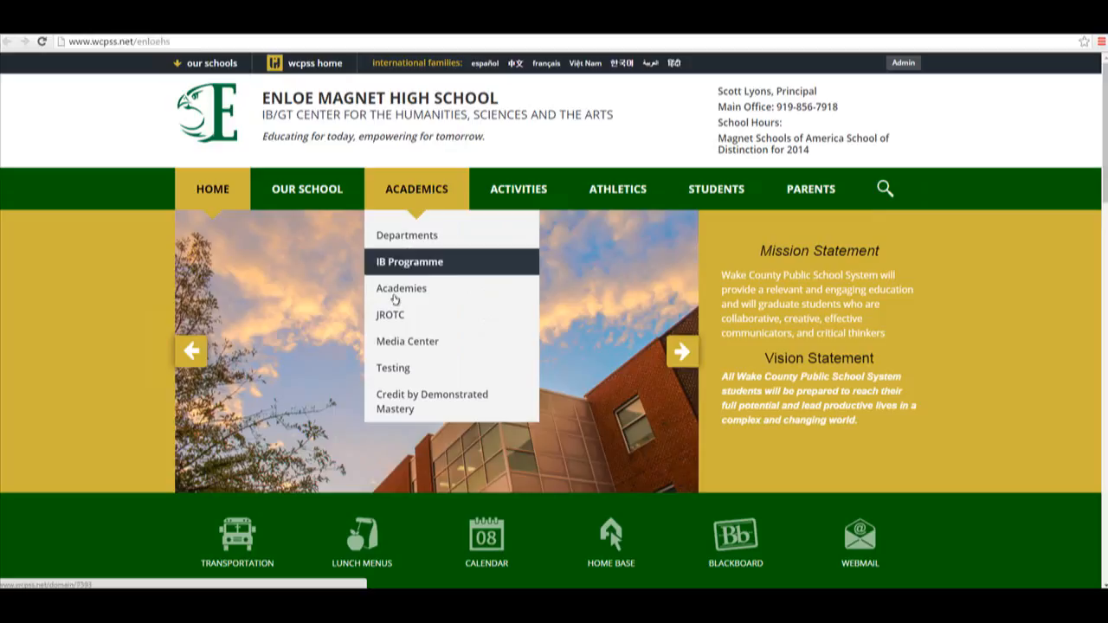
{"action": "left_click", "coordinate": [392, 315]}
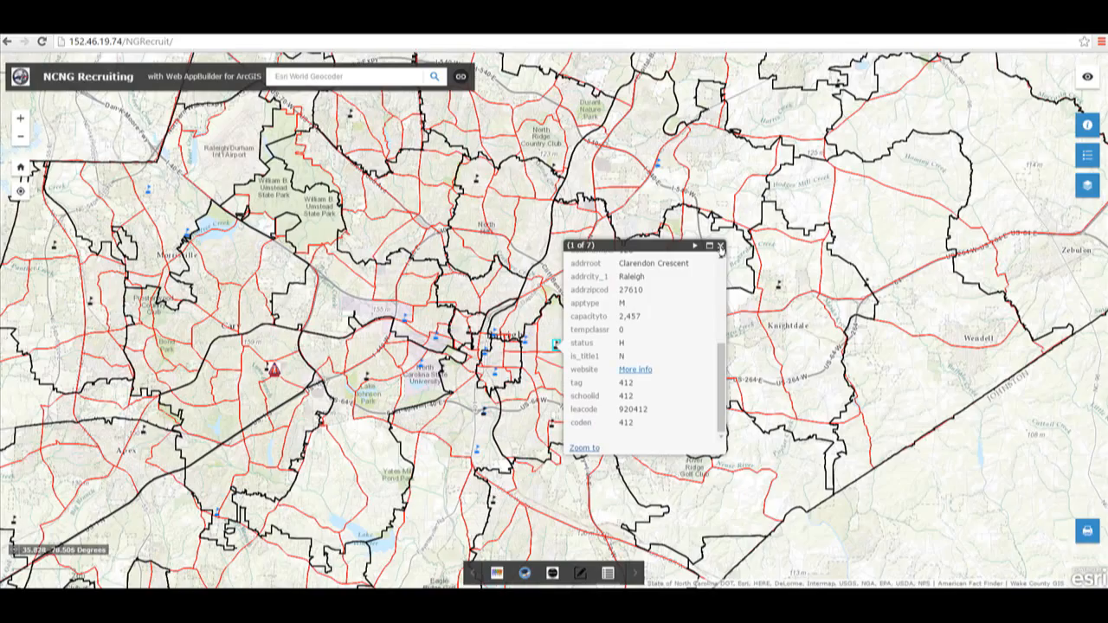
{"action": "left_click", "coordinate": [720, 247]}
Step: Search for Crabtree Valley Mall, pick the 4325 Glenwood Ave result, close its popup and return to the home extent
{"action": "left_click", "coordinate": [20, 171]}
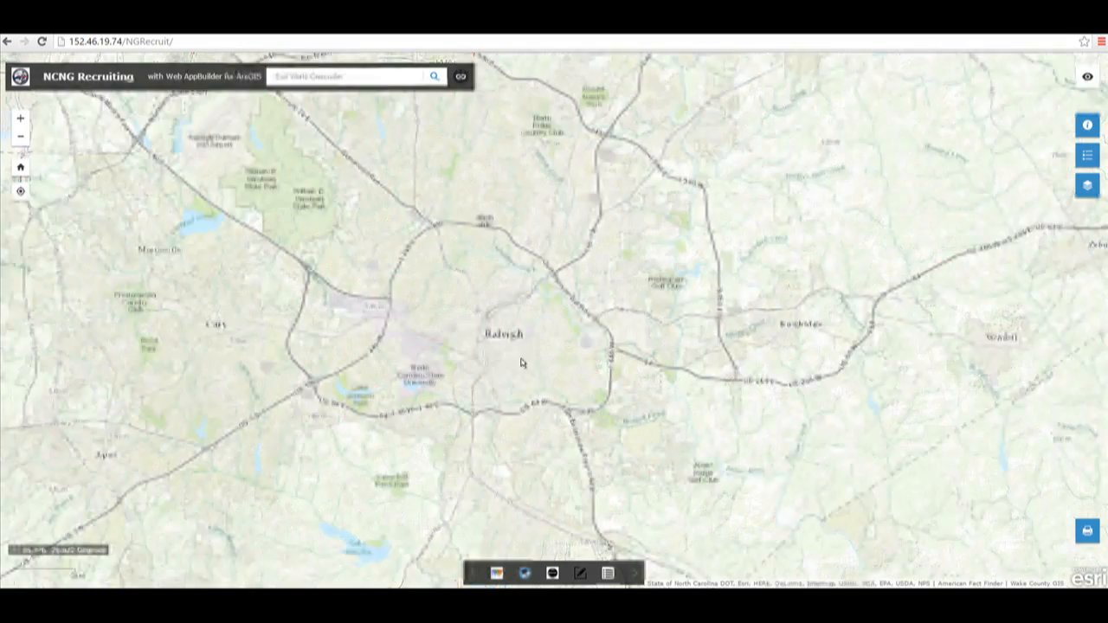
{"action": "left_click", "coordinate": [22, 168]}
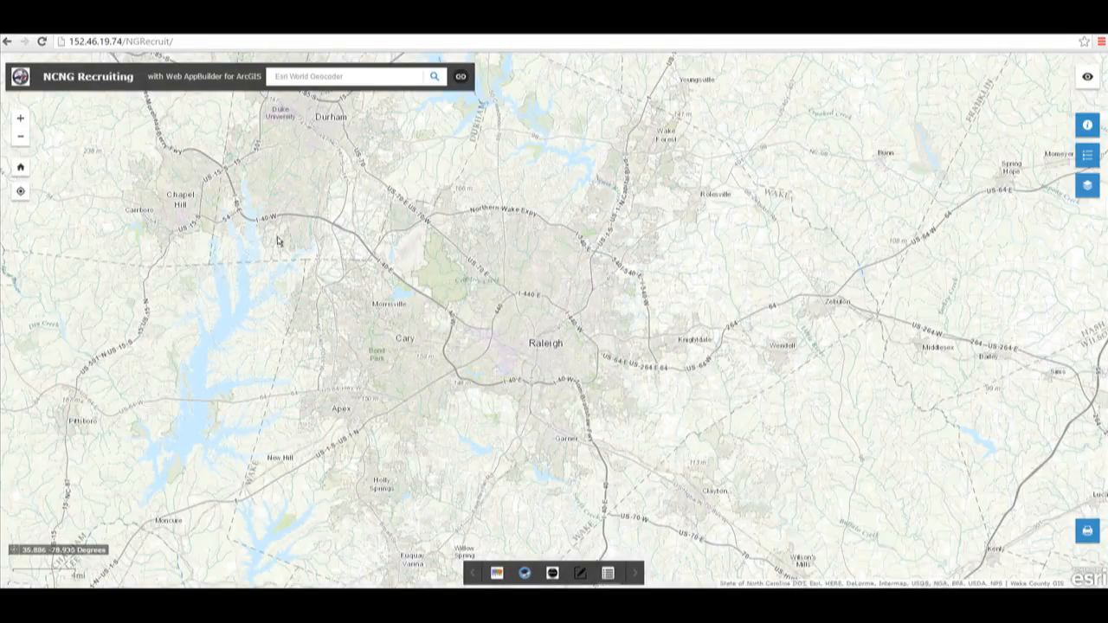
{"action": "left_click", "coordinate": [315, 77]}
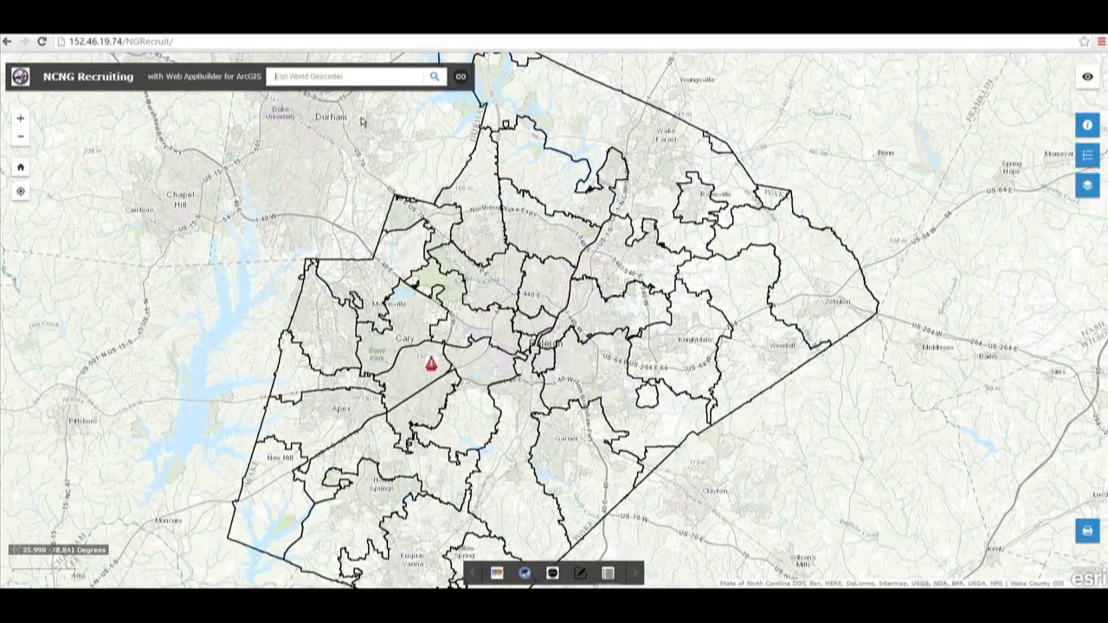
{"action": "type", "text": "Crab"}
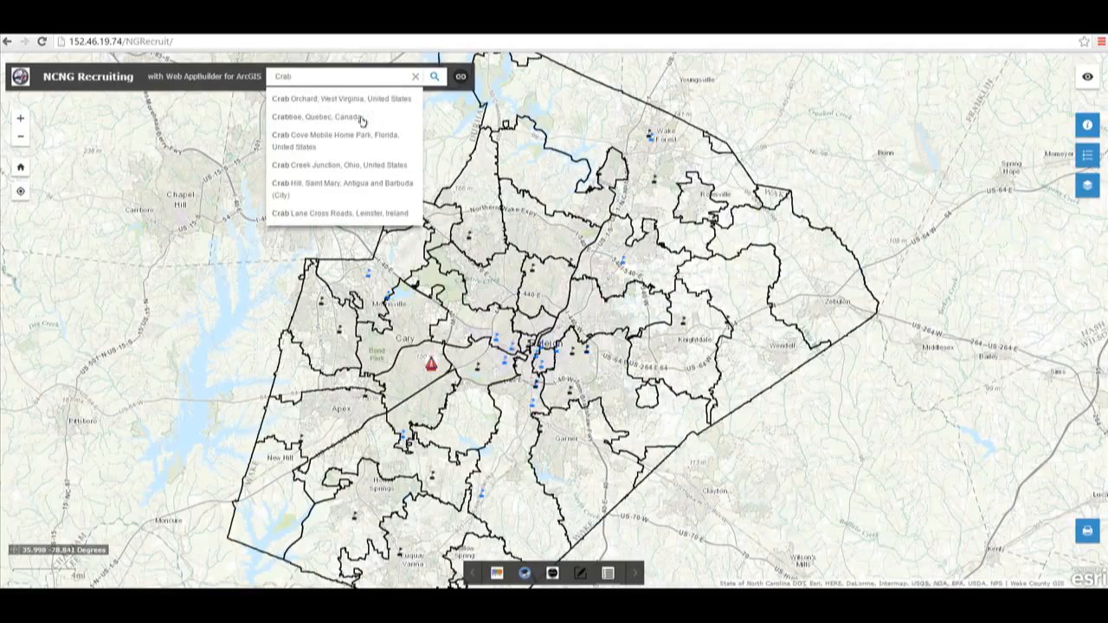
{"action": "type", "text": "tree Valley"}
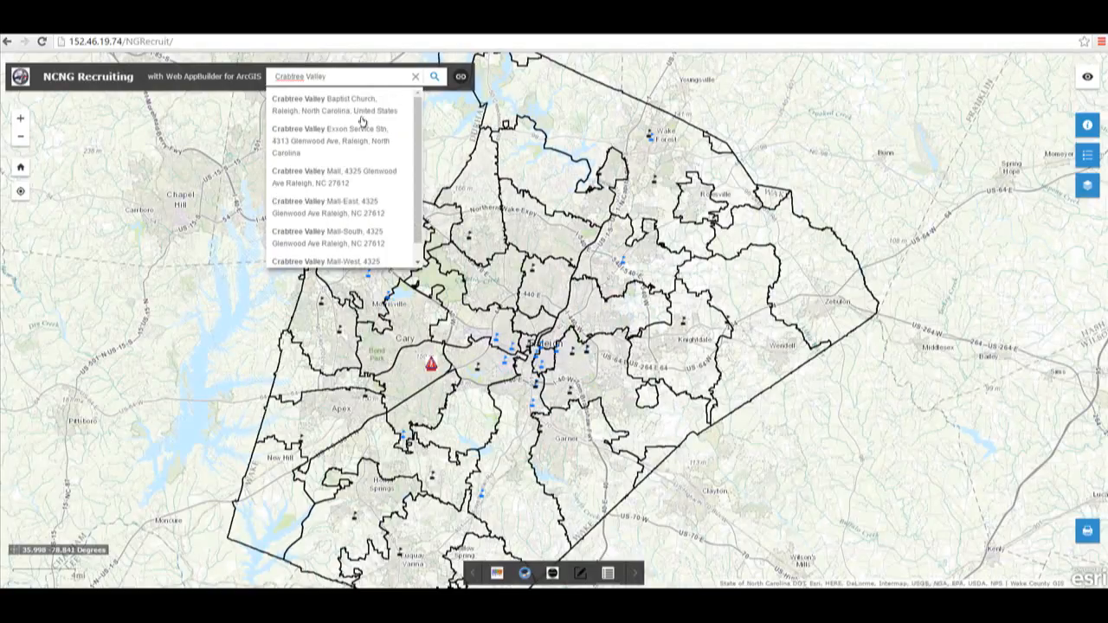
{"action": "type", "text": " Mall"}
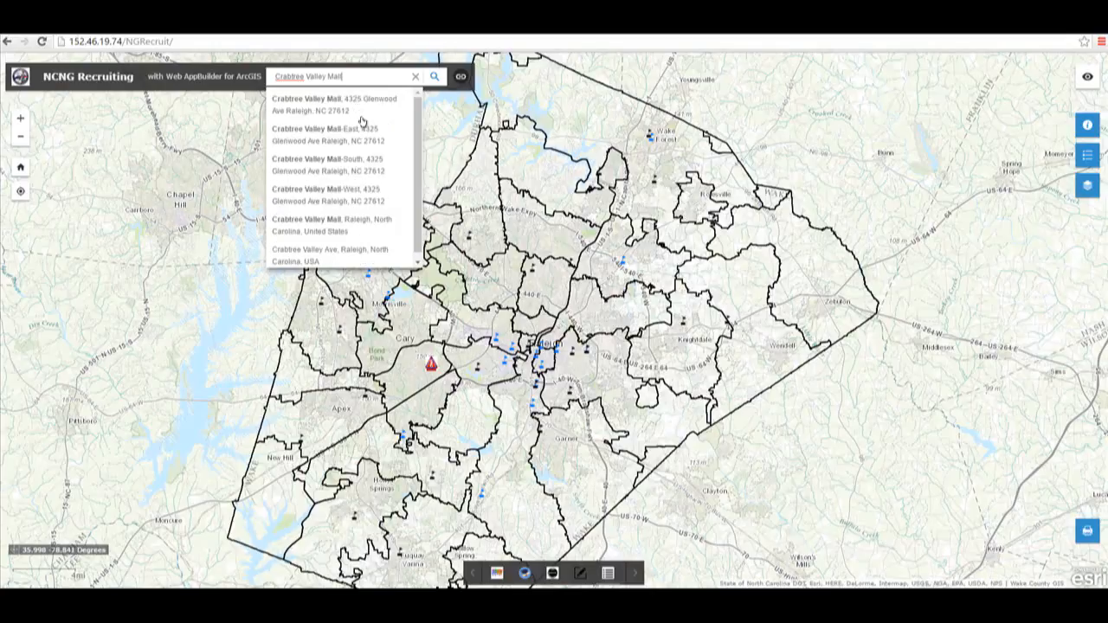
{"action": "left_click", "coordinate": [350, 105]}
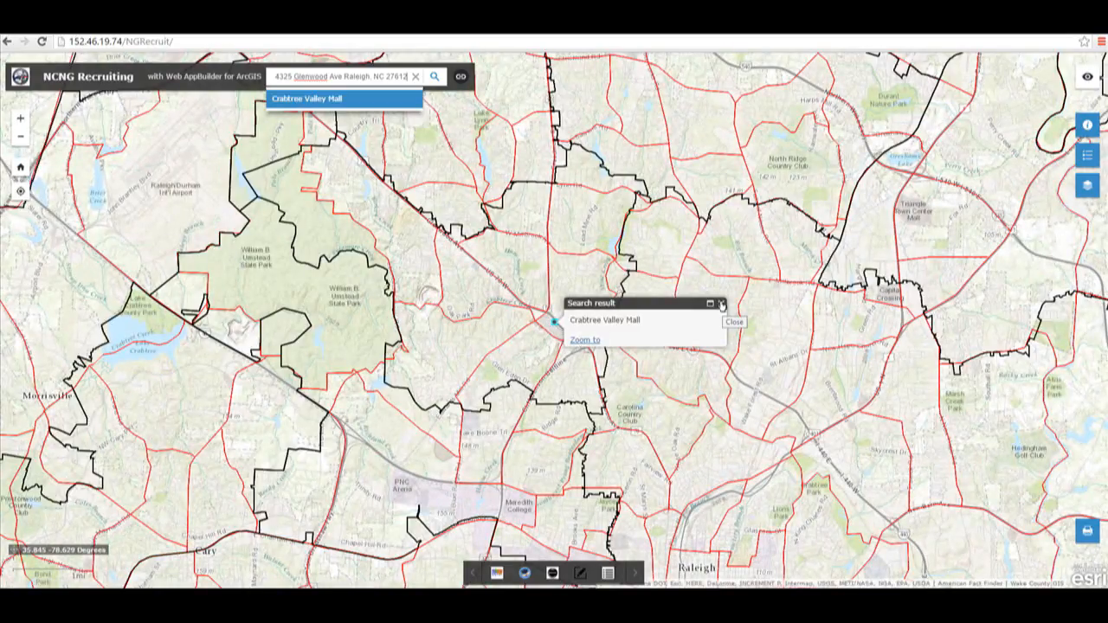
{"action": "left_click", "coordinate": [721, 304]}
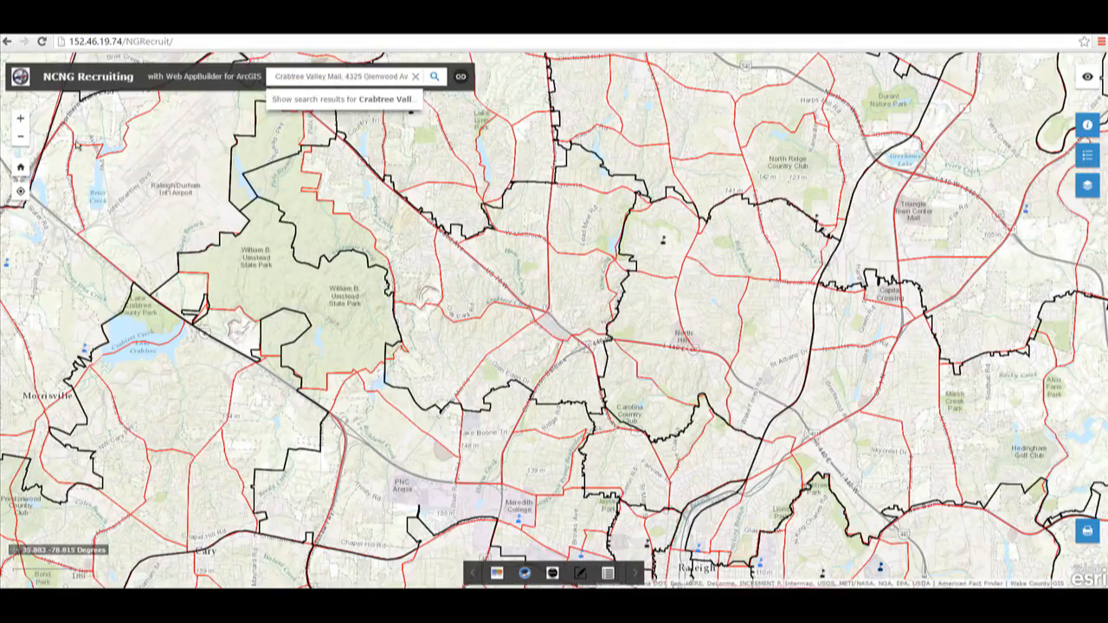
{"action": "left_click", "coordinate": [20, 168]}
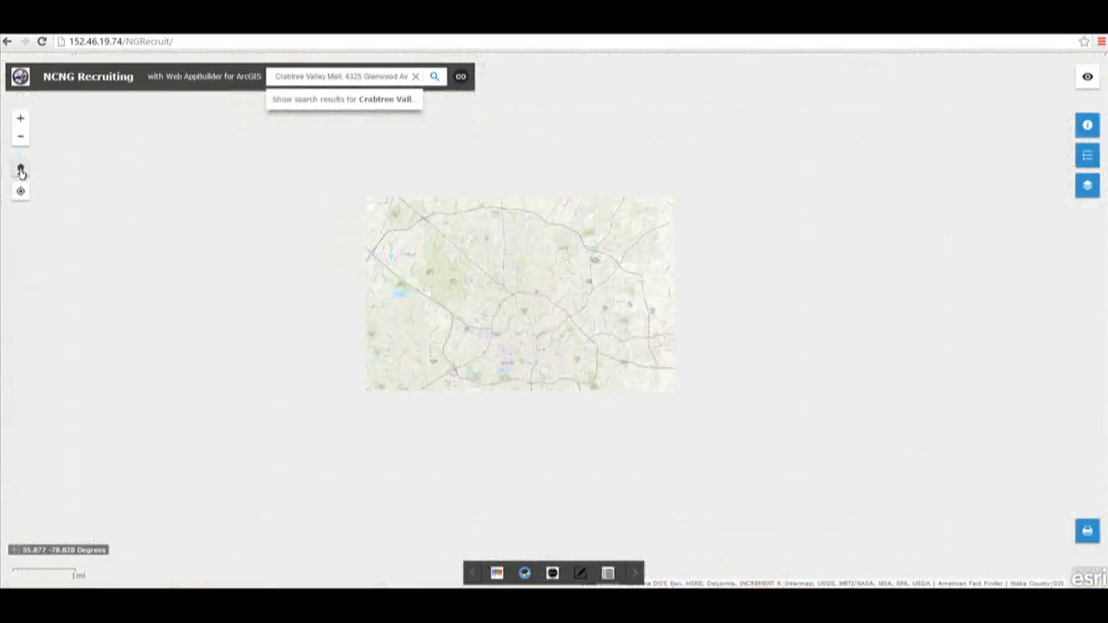